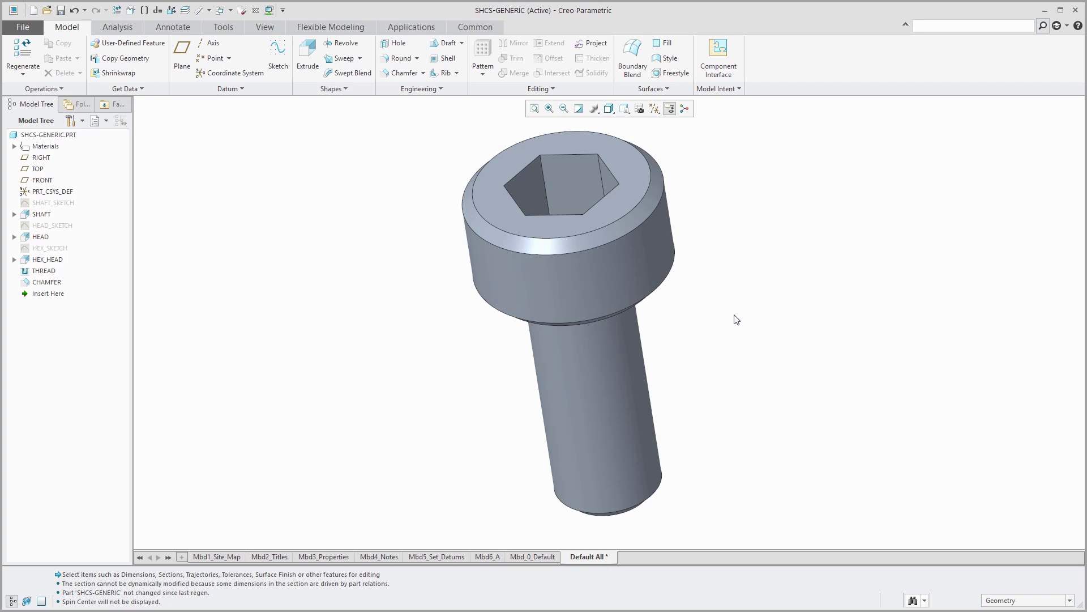
- Review the McMaster-Carr metric stainless socket head screw table, then minimize Firefox to return to Creo
{"action": "key", "text": "alt+Tab"}
{"action": "key", "text": "alt+Tab"}
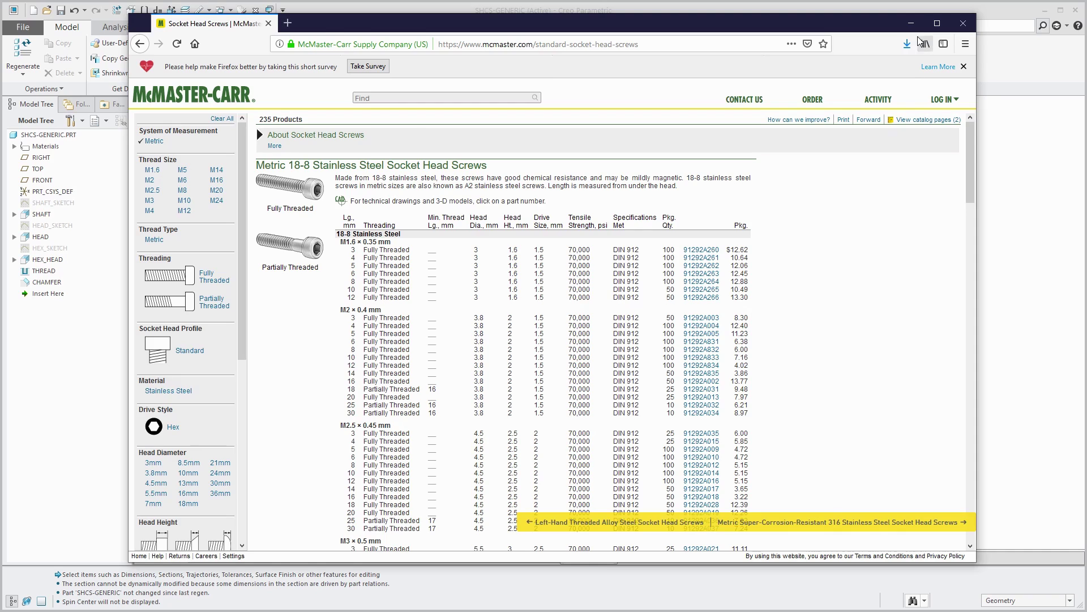
{"action": "left_click", "coordinate": [911, 23]}
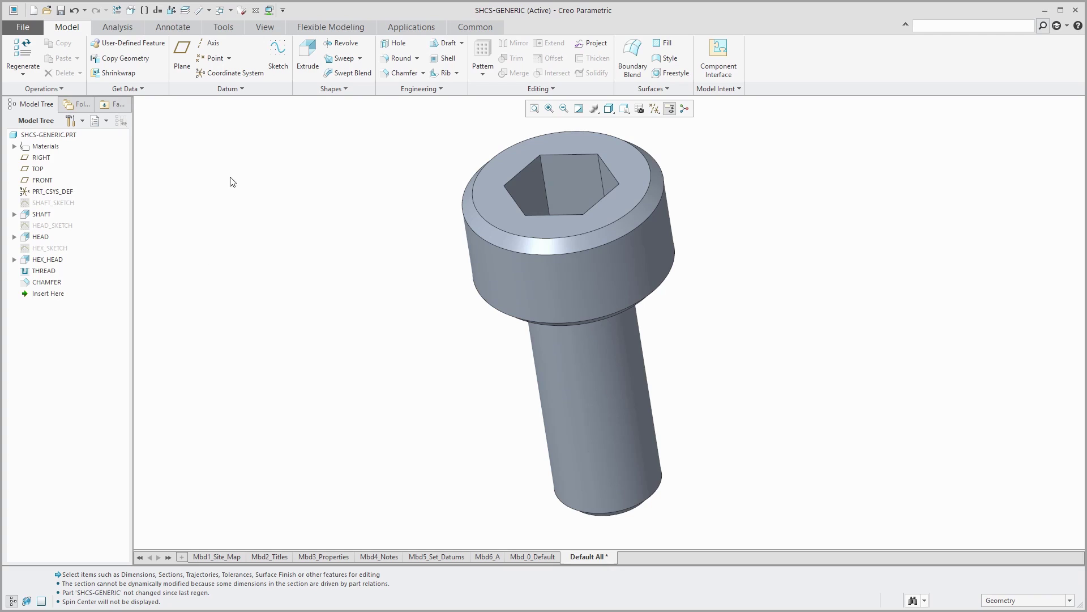
- Rename the SHAFT length dimension d1 to LENGTH, then briefly display the HEX_HEAD dimensions
{"action": "left_click", "coordinate": [232, 27]}
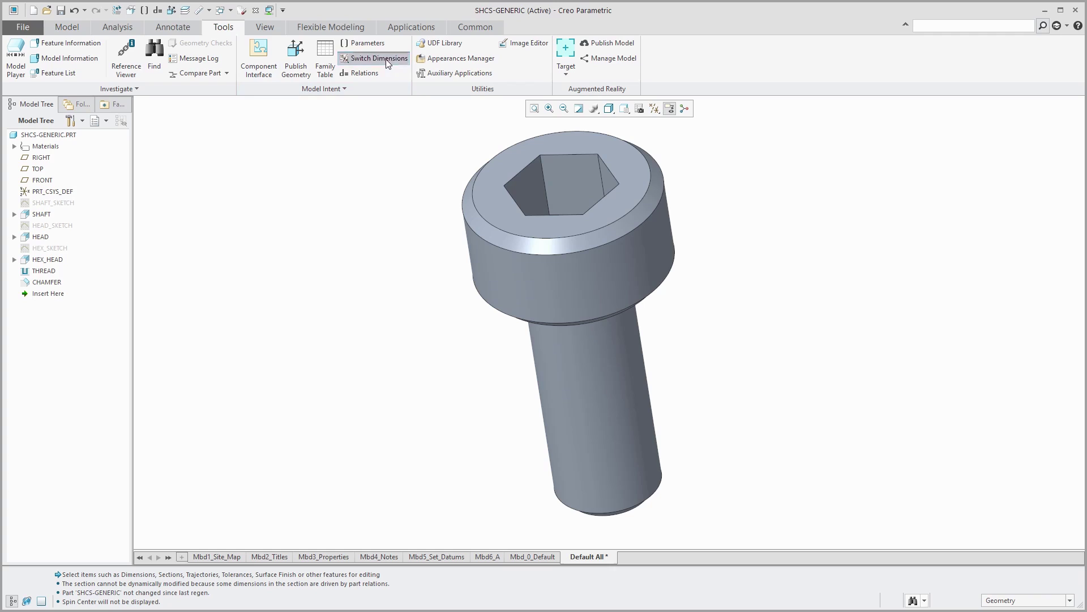
{"action": "left_click", "coordinate": [48, 216]}
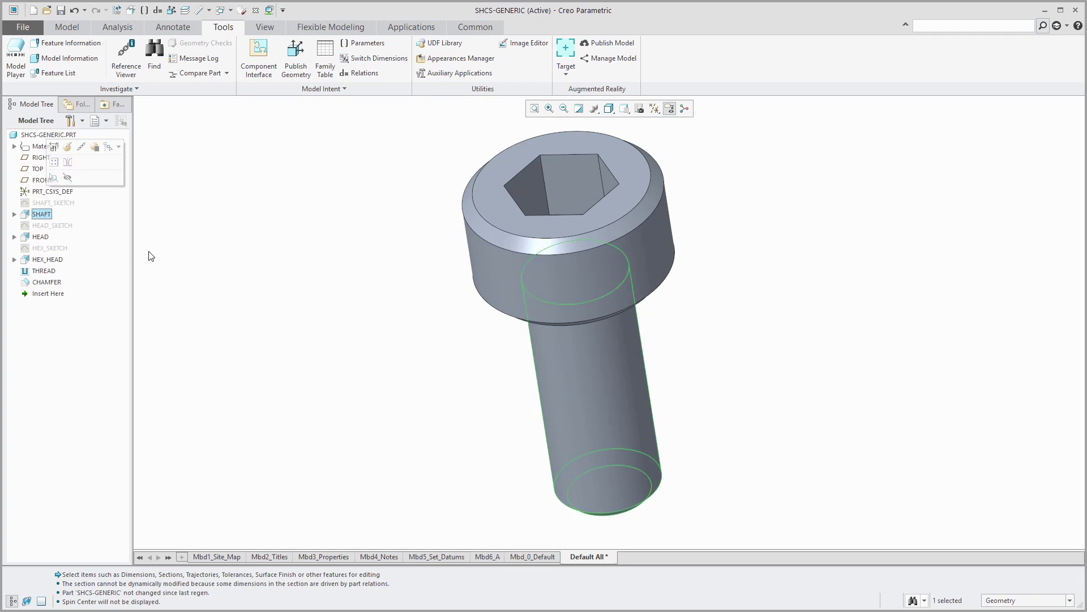
{"action": "left_click", "coordinate": [54, 146]}
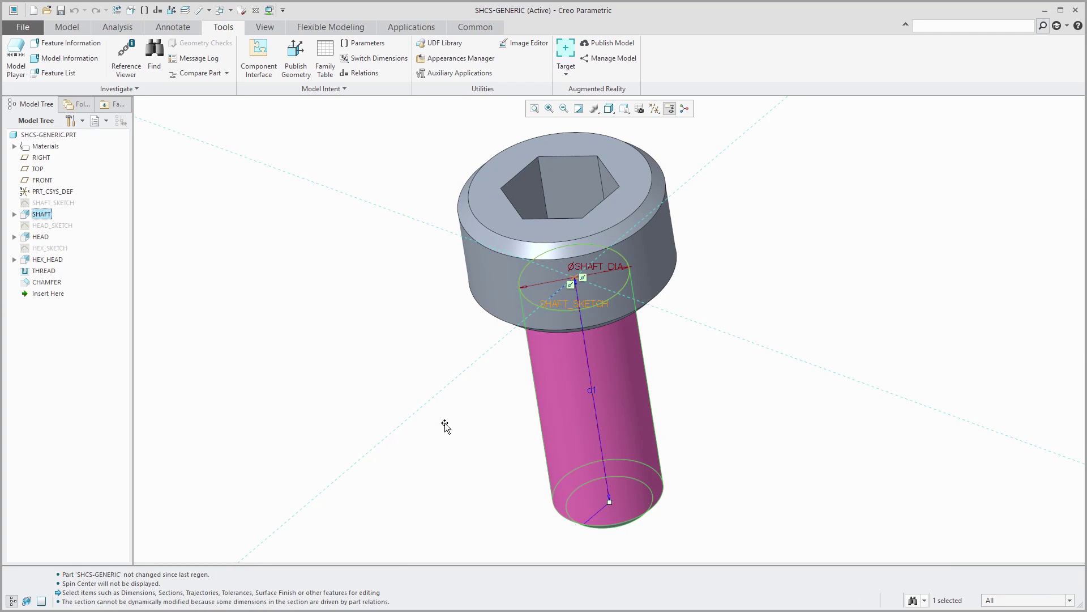
{"action": "left_click", "coordinate": [590, 391]}
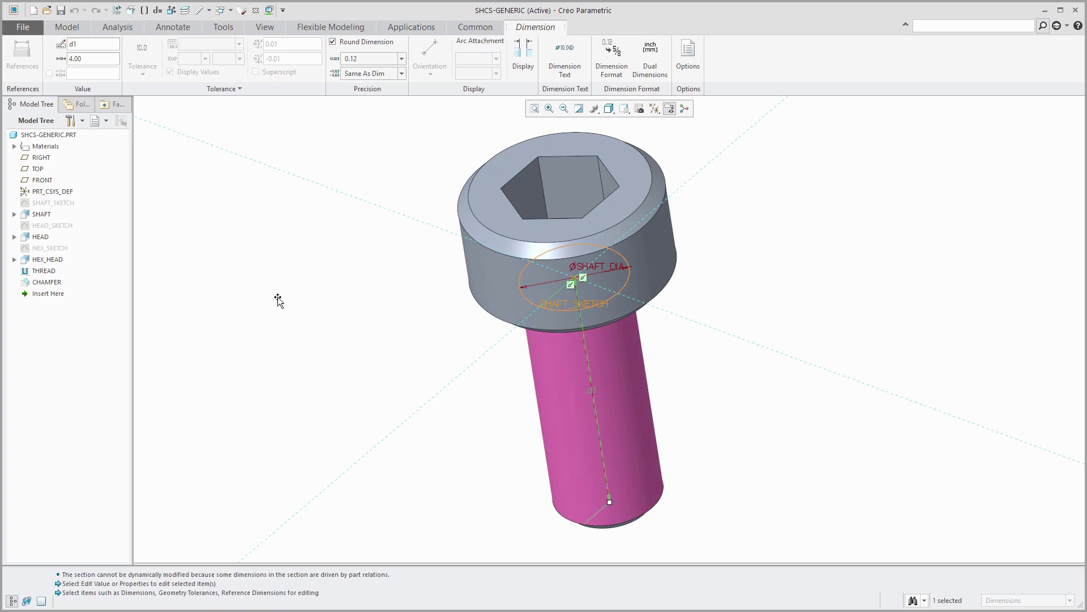
{"action": "left_click", "coordinate": [92, 46]}
{"action": "type", "text": "LENGTH"}
{"action": "key", "text": "Return"}
{"action": "left_click", "coordinate": [210, 260]}
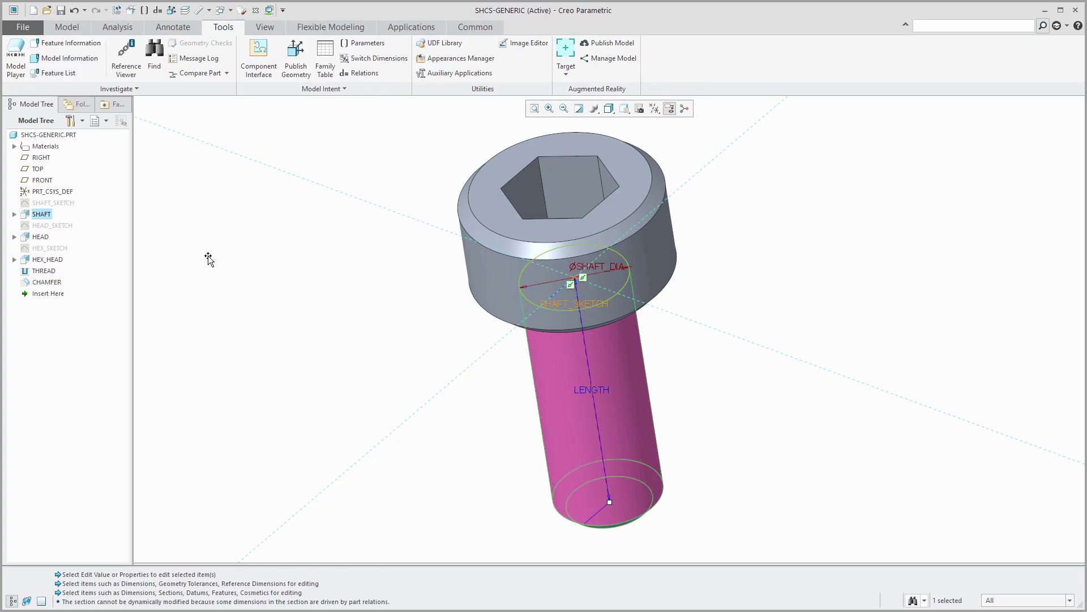
{"action": "left_click", "coordinate": [51, 260]}
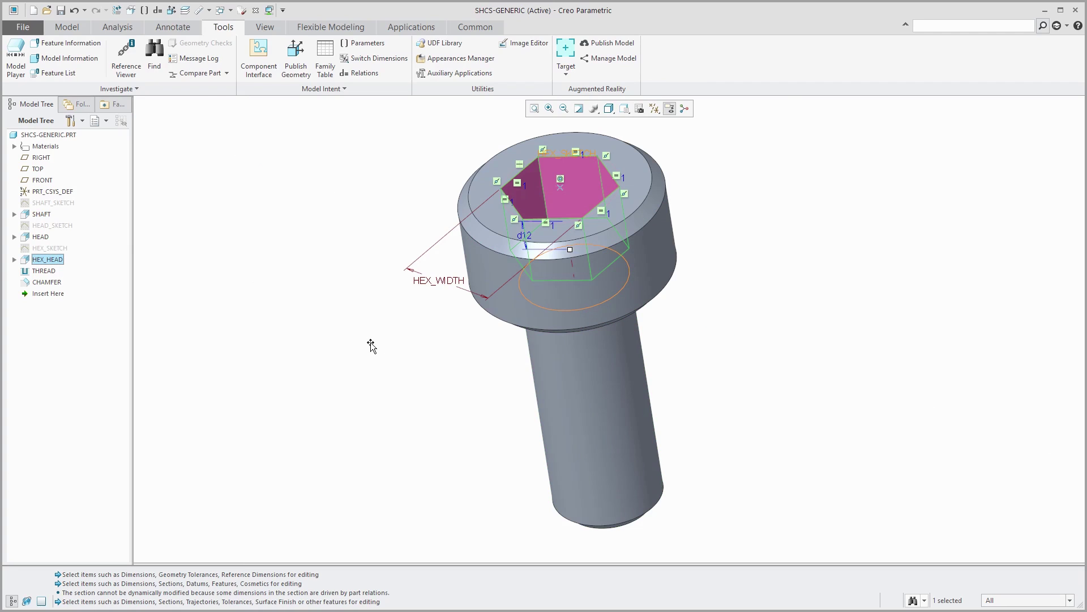
{"action": "left_click", "coordinate": [335, 347]}
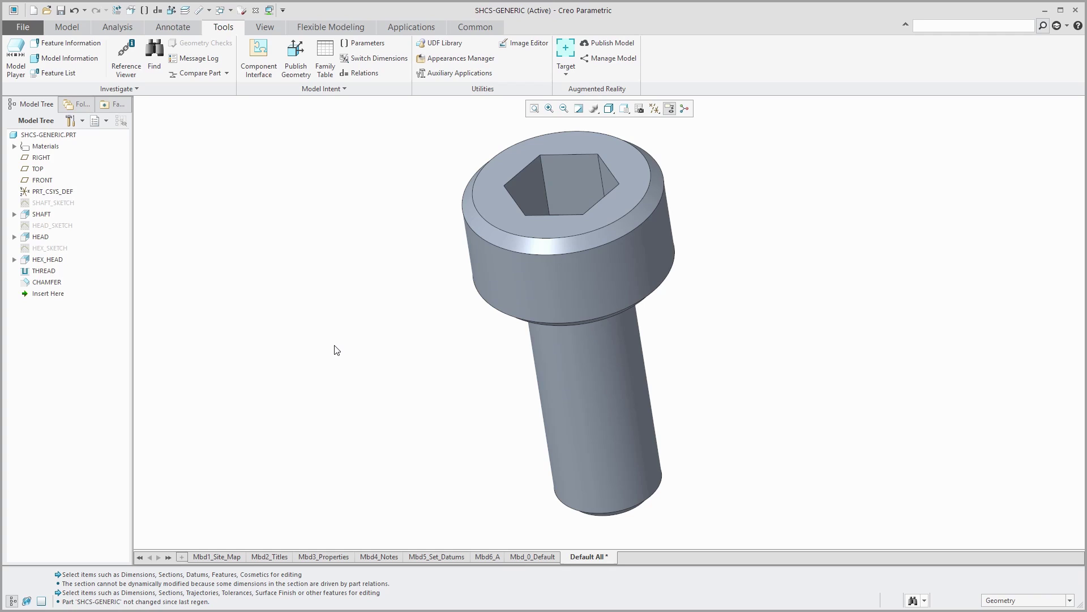
{"action": "left_click", "coordinate": [368, 75]}
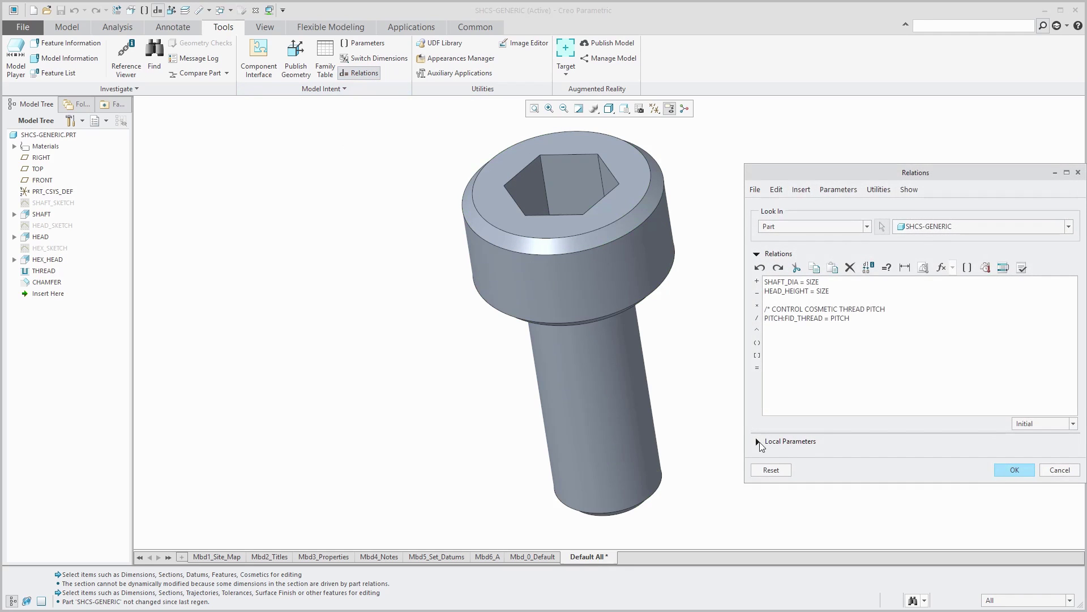
{"action": "left_click", "coordinate": [758, 442]}
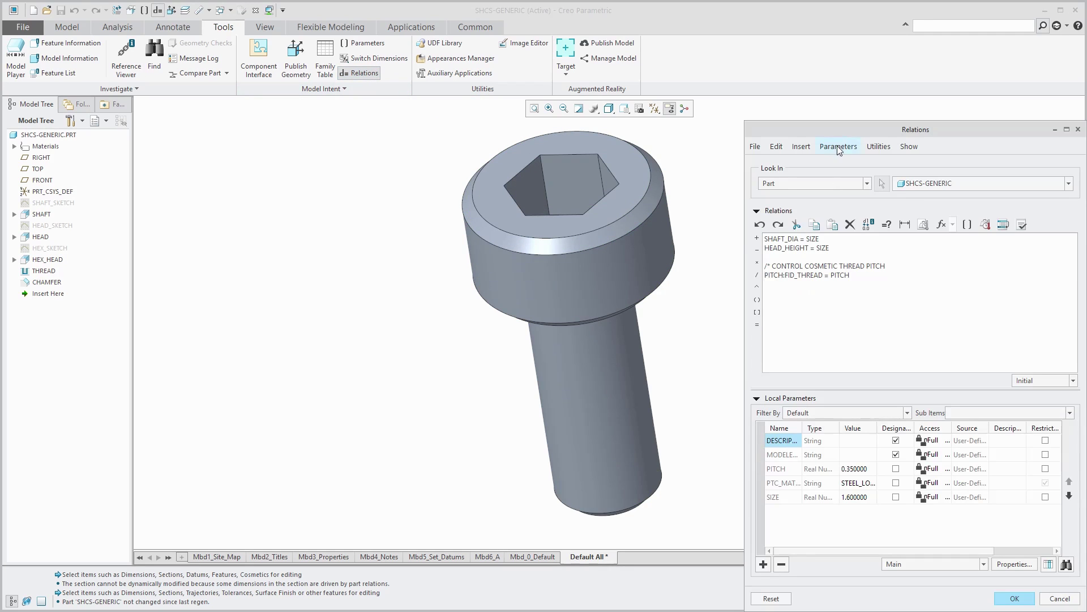
{"action": "left_click_drag", "start_coordinate": [838, 133], "coordinate": [788, 56]}
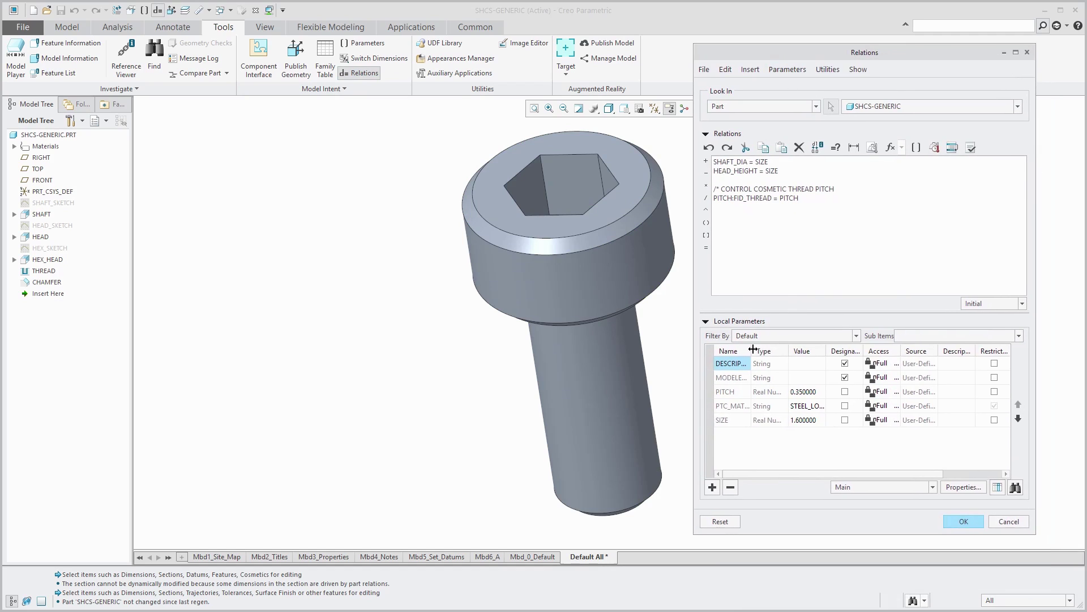
{"action": "left_click_drag", "start_coordinate": [751, 351], "coordinate": [810, 351]}
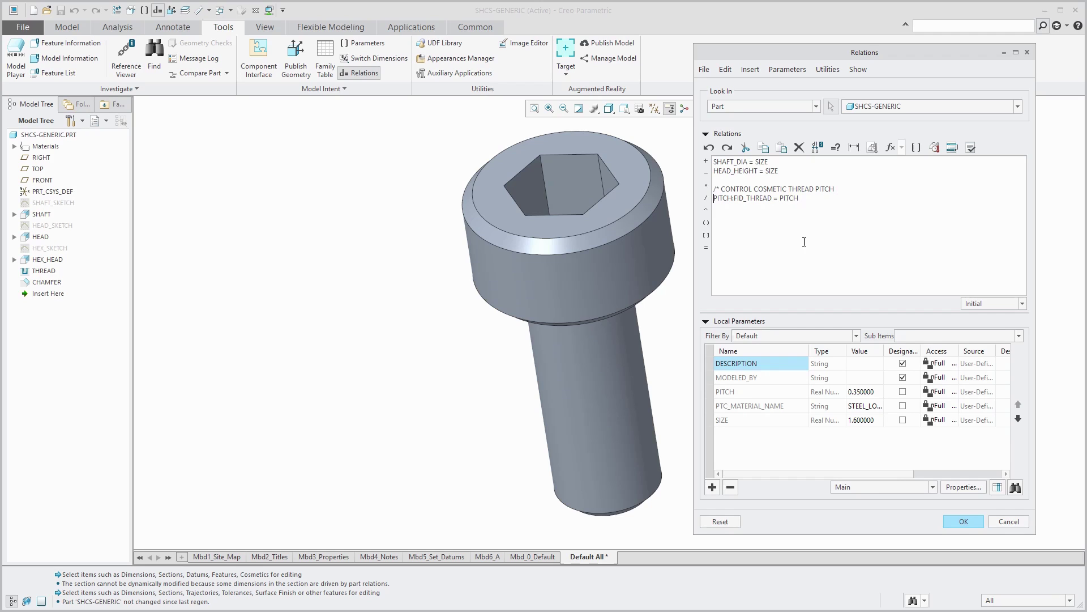
{"action": "left_click", "coordinate": [963, 521]}
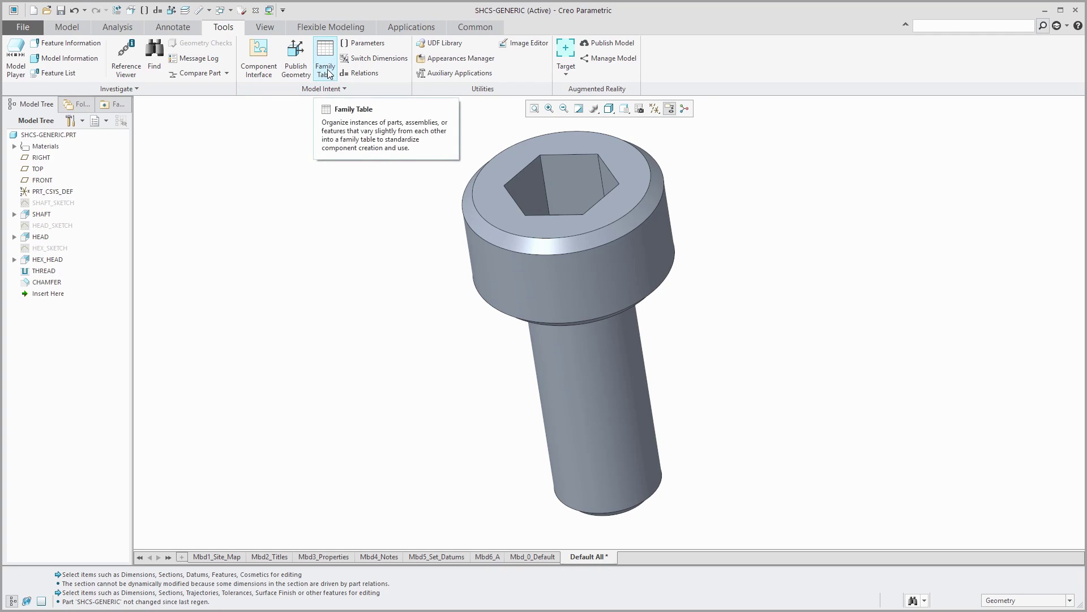
- Check the Model Intent commands, then search 'fam' to find the Family Table command
{"action": "left_click", "coordinate": [70, 26]}
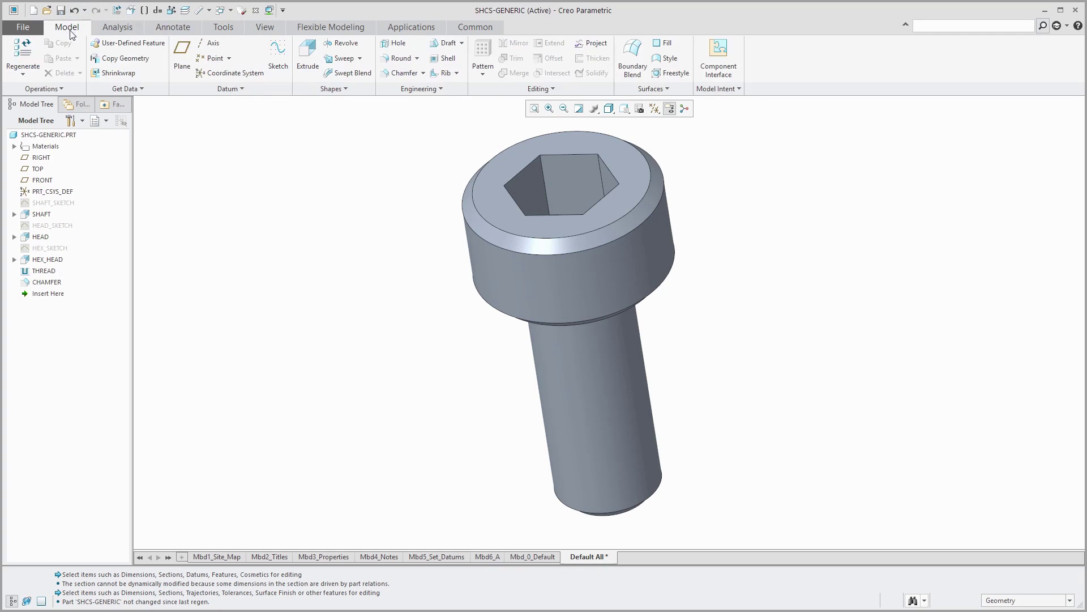
{"action": "left_click", "coordinate": [736, 88]}
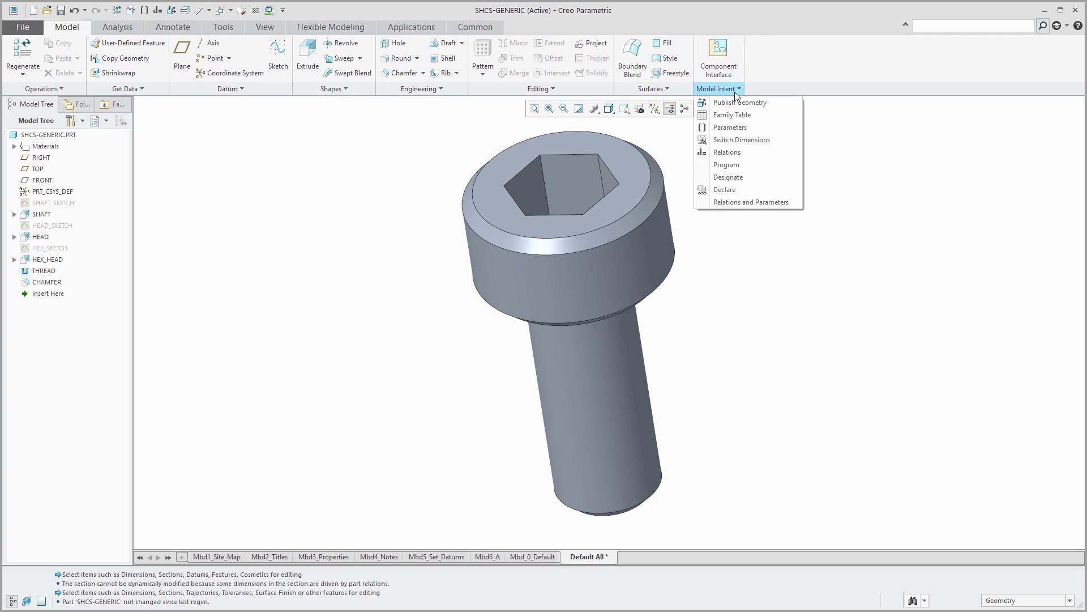
{"action": "left_click", "coordinate": [958, 29]}
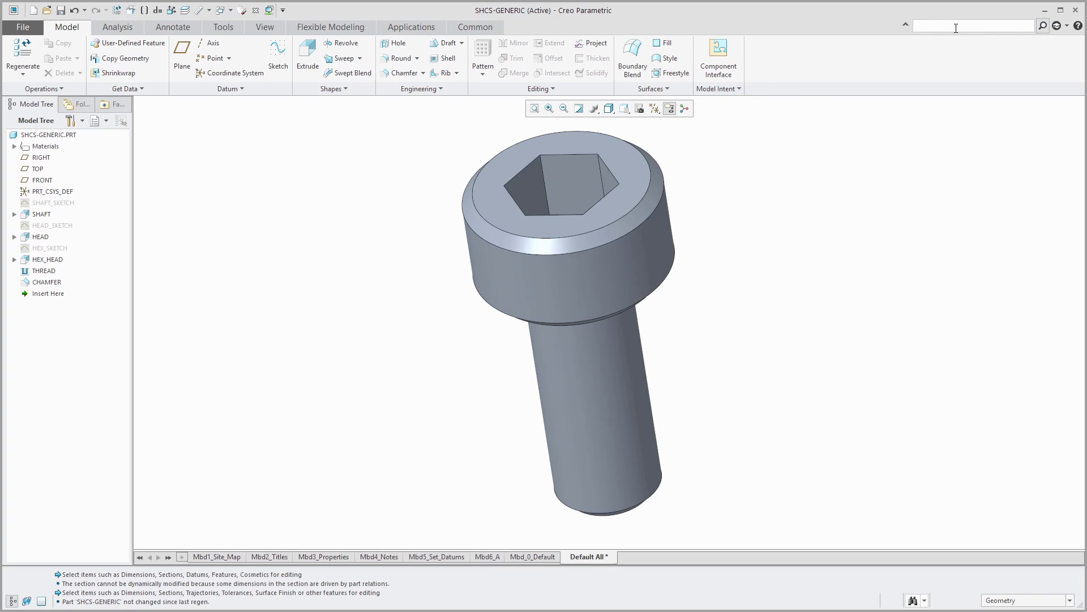
{"action": "type", "text": "fa"}
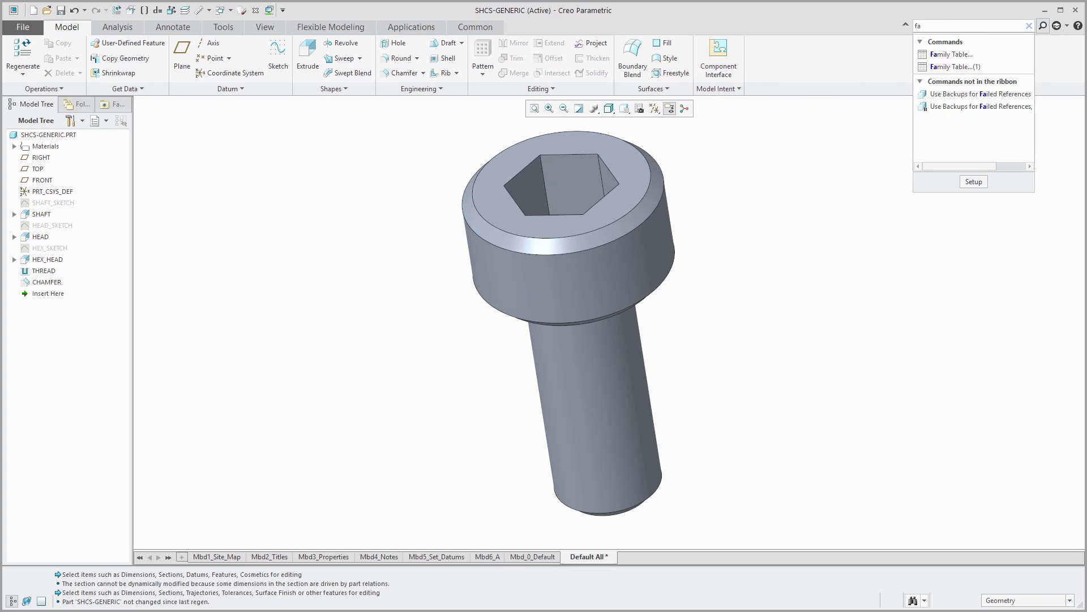
{"action": "type", "text": "m"}
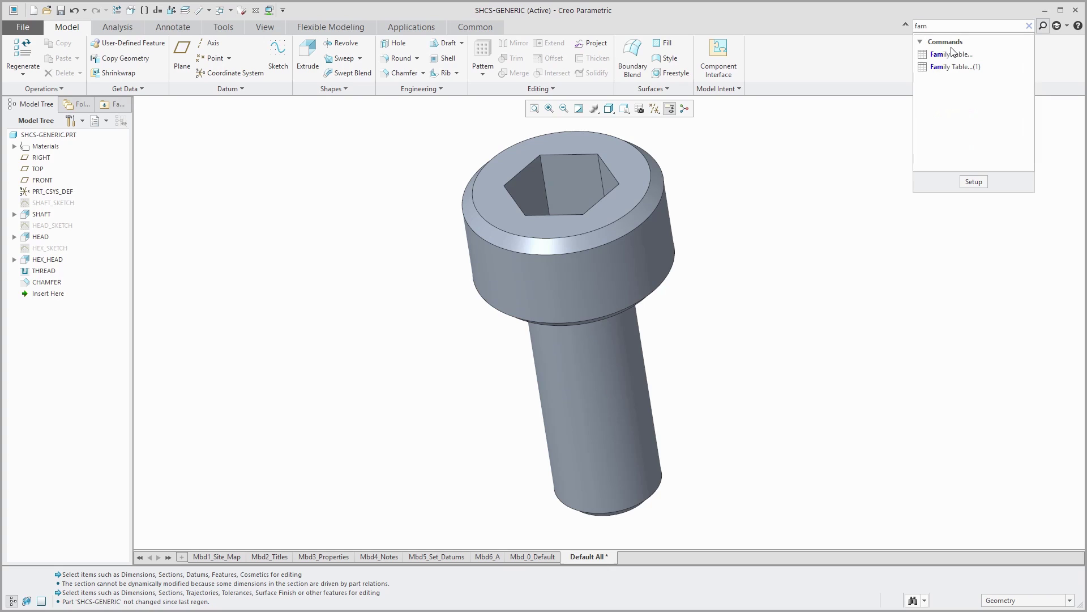
{"action": "mouse_move", "coordinate": [951, 55]}
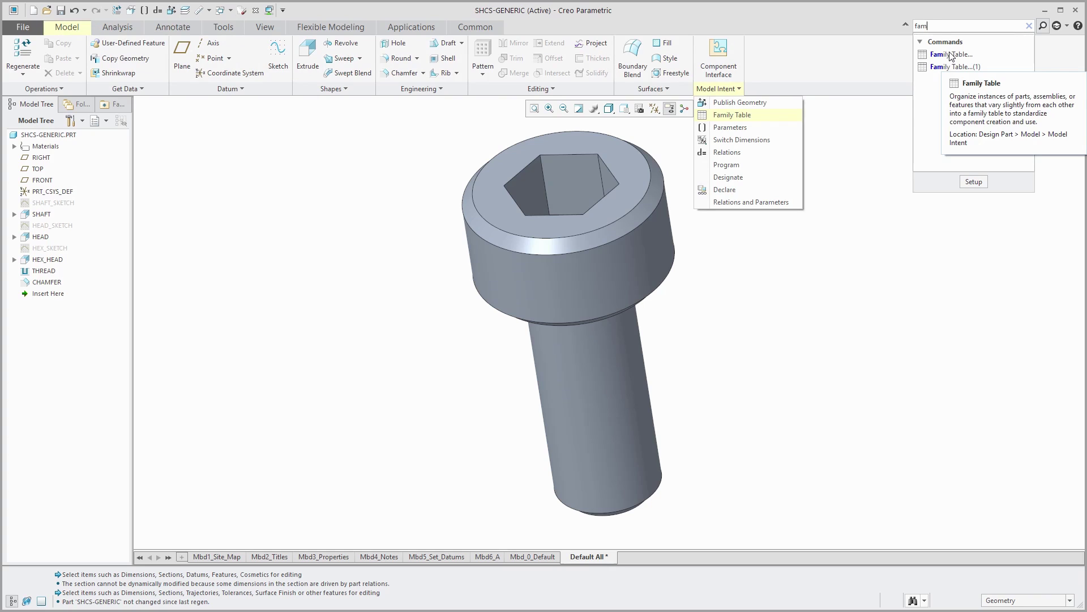
- Open the still-empty Family Table dialog for SHCS-GENERIC
{"action": "left_click", "coordinate": [952, 55]}
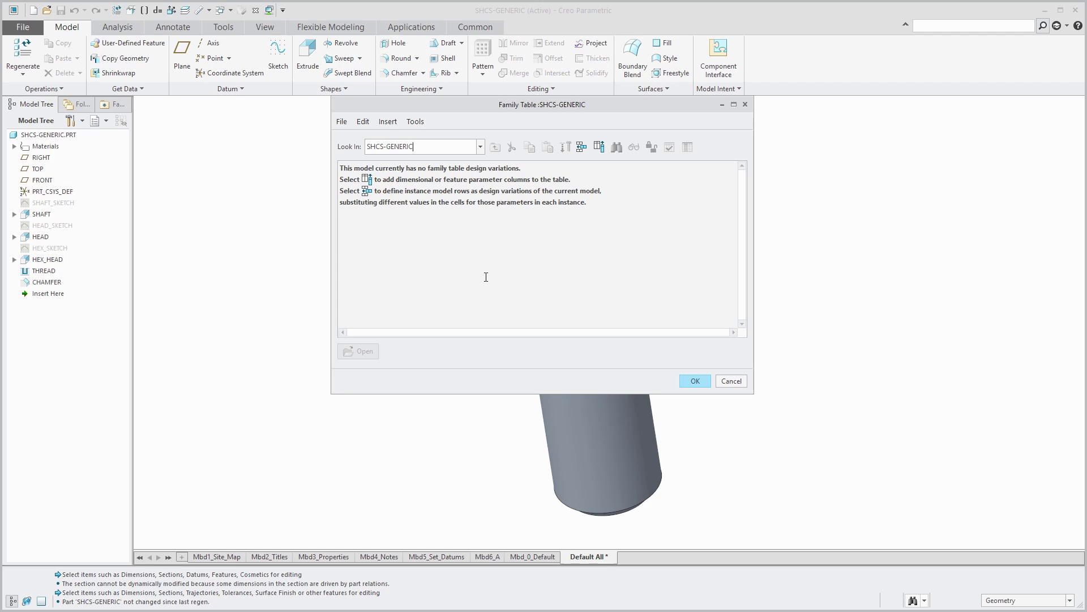
- Add the SIZE and PITCH parameters as family table items
{"action": "left_click", "coordinate": [598, 149]}
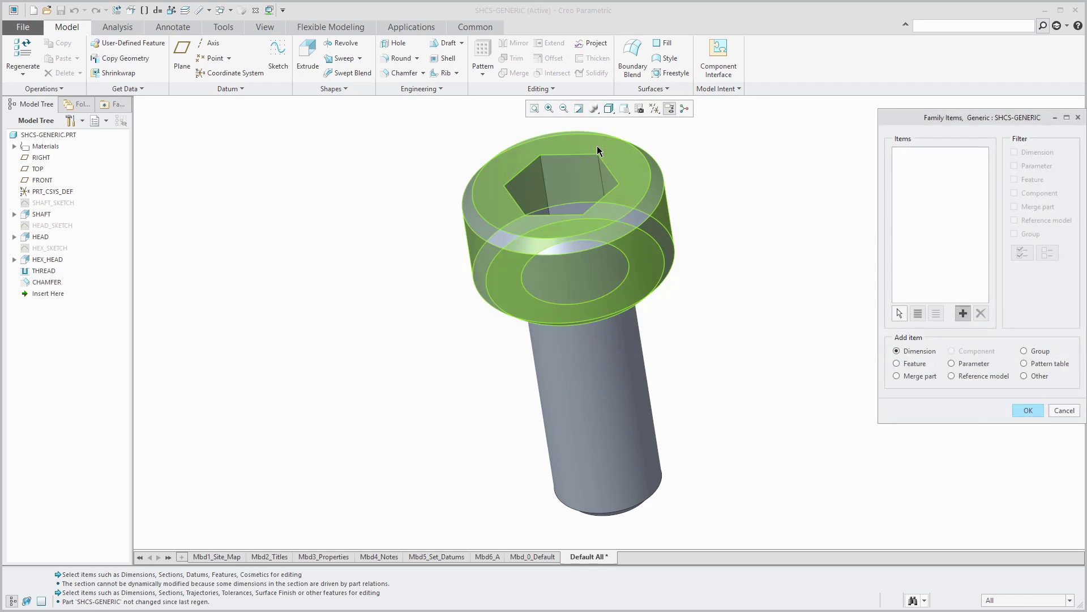
{"action": "left_click_drag", "start_coordinate": [953, 118], "coordinate": [780, 124]}
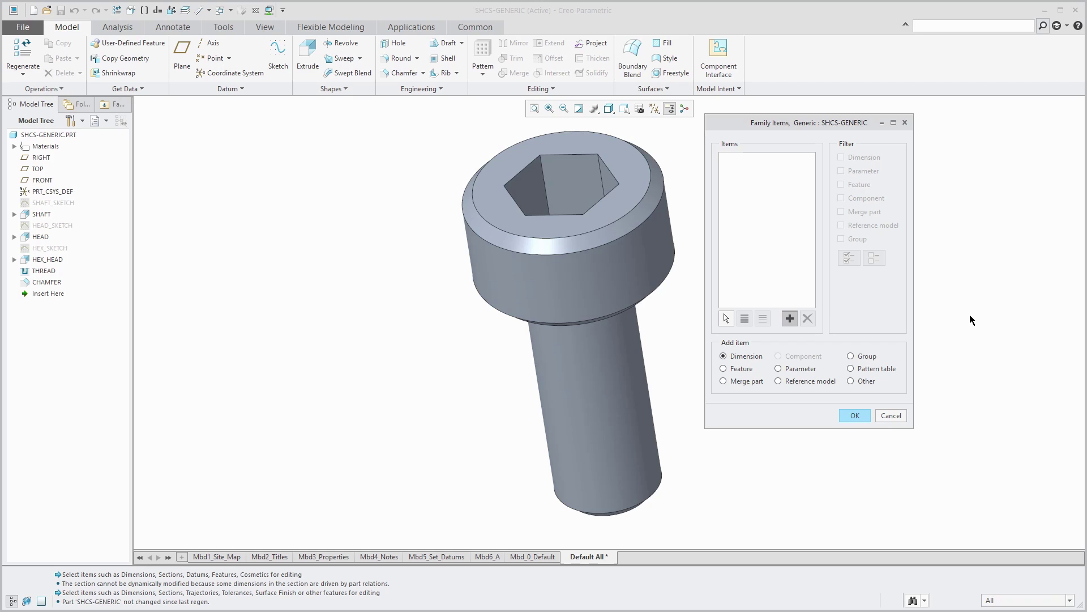
{"action": "left_click", "coordinate": [801, 371]}
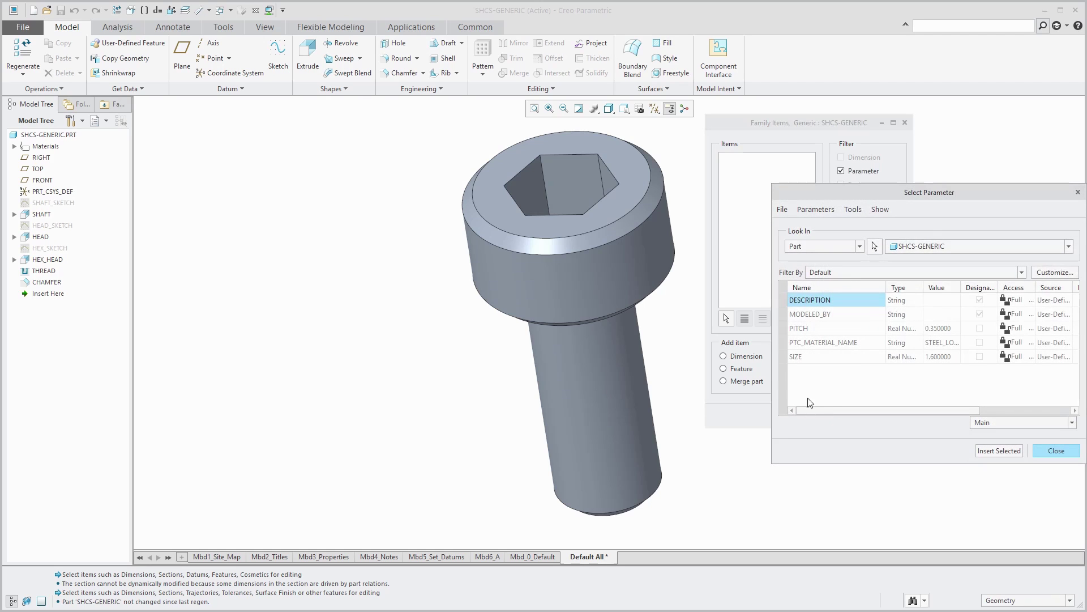
{"action": "left_click", "coordinate": [806, 357]}
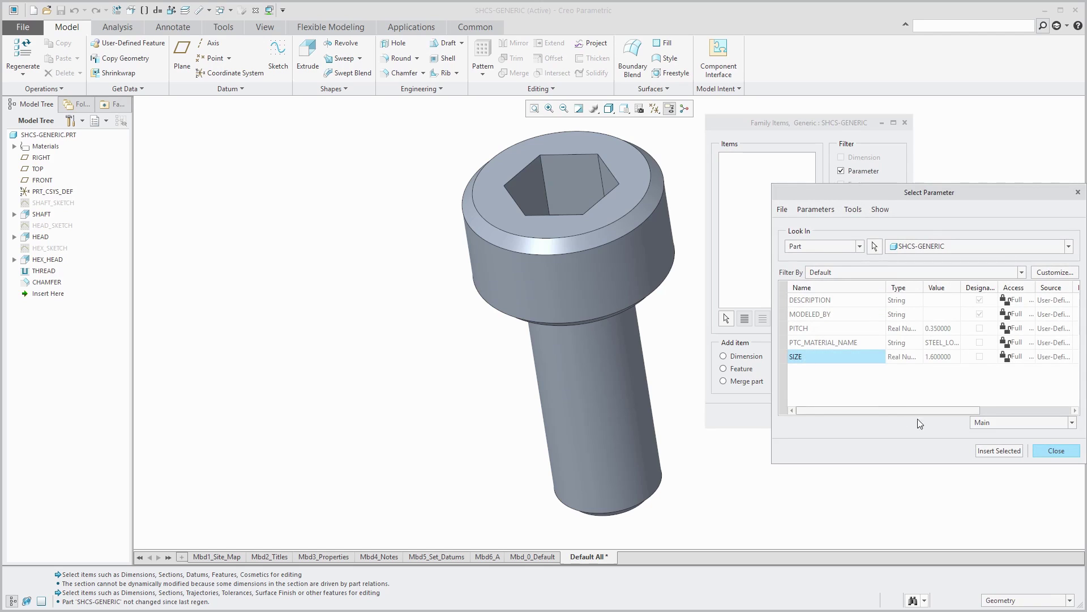
{"action": "left_click", "coordinate": [995, 451]}
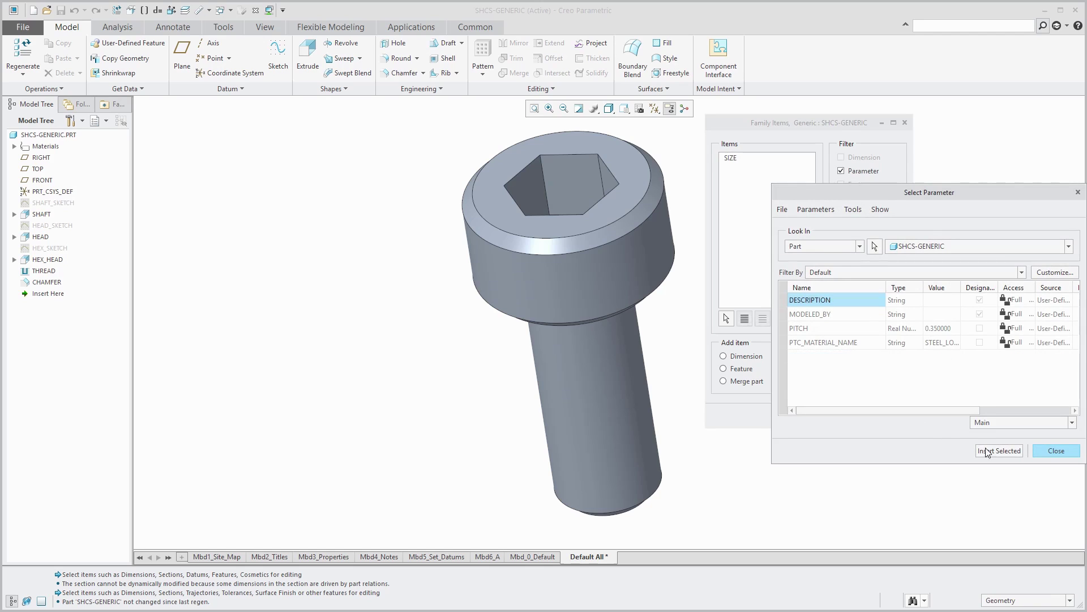
{"action": "left_click", "coordinate": [806, 329]}
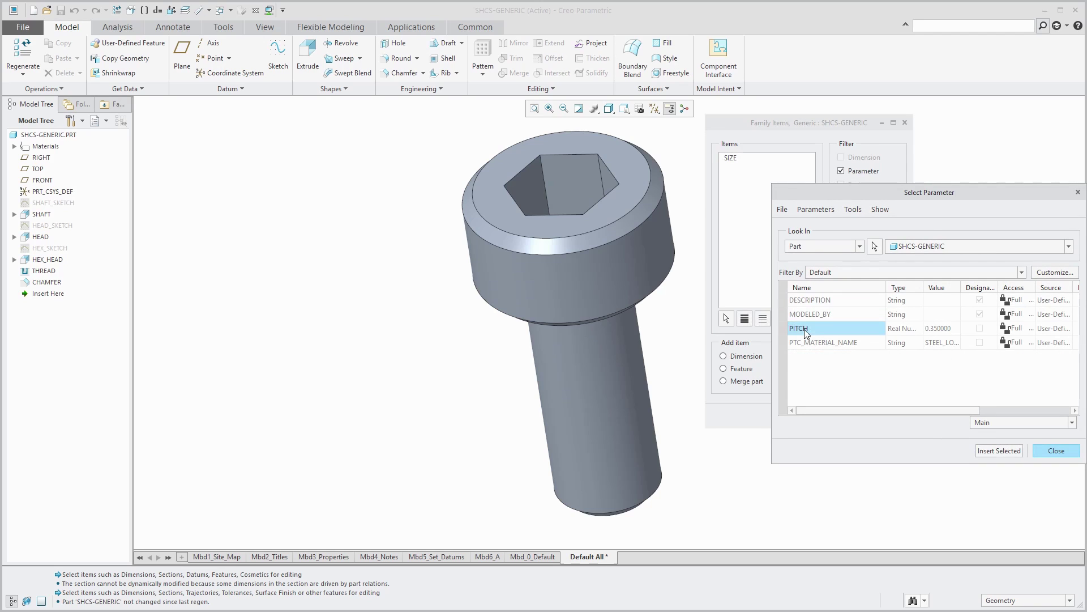
{"action": "left_click", "coordinate": [997, 450]}
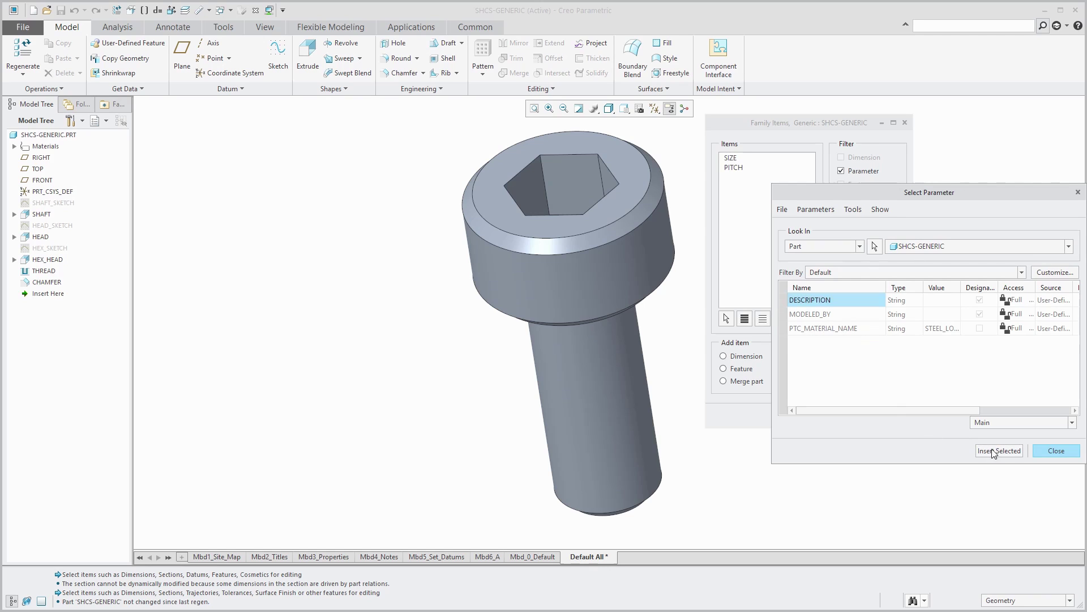
{"action": "left_click", "coordinate": [1055, 451]}
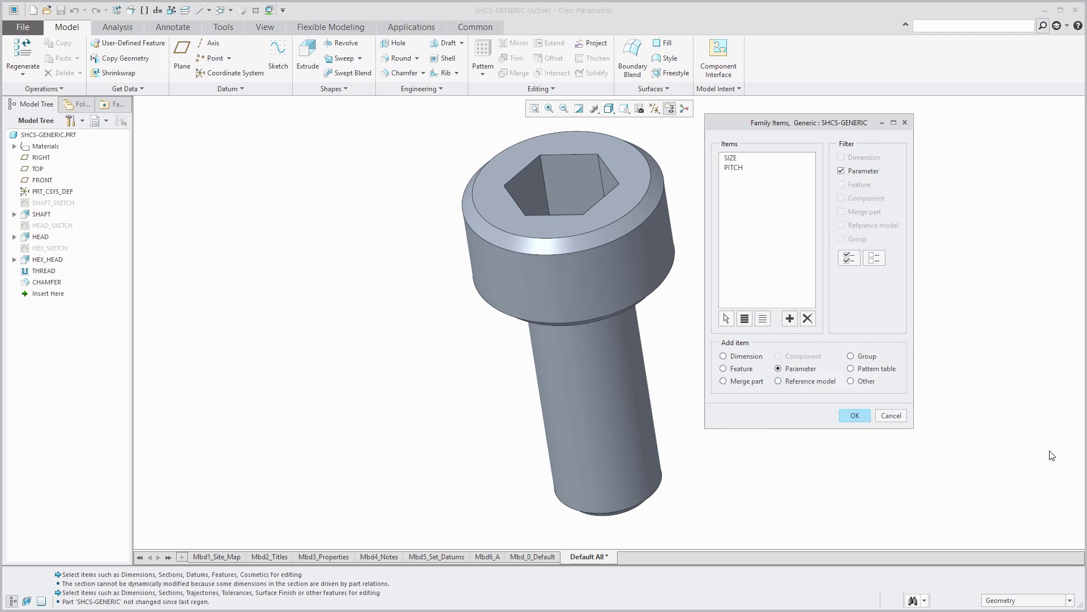
- Add the LENGTH, HEAD_DIA and HEX_WIDTH dimensions from the model as family table items
{"action": "left_click", "coordinate": [744, 360]}
{"action": "left_click", "coordinate": [601, 381]}
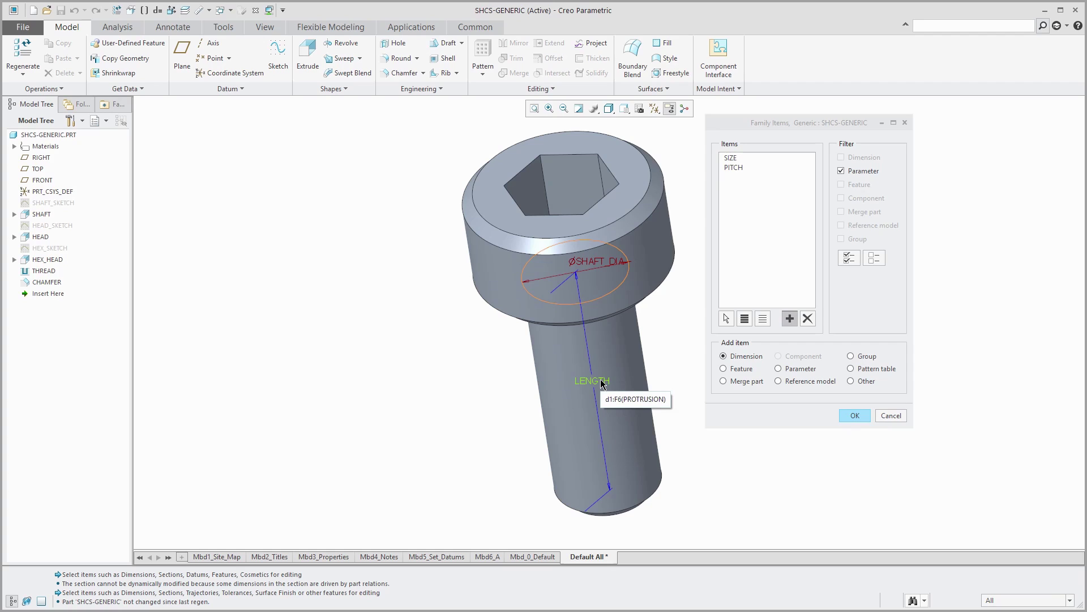
{"action": "left_click", "coordinate": [602, 383]}
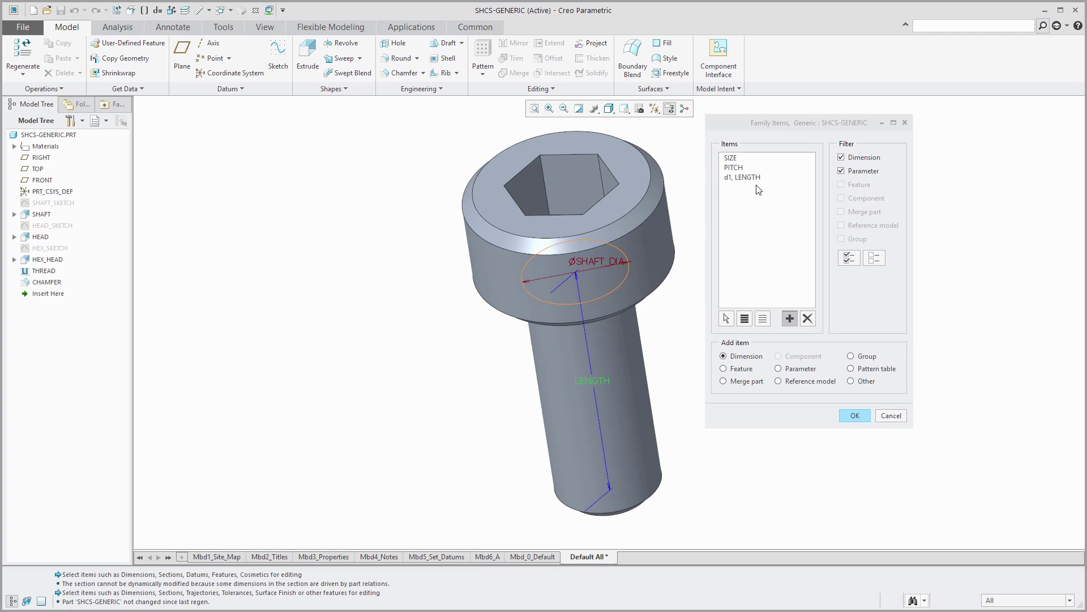
{"action": "left_click", "coordinate": [658, 244]}
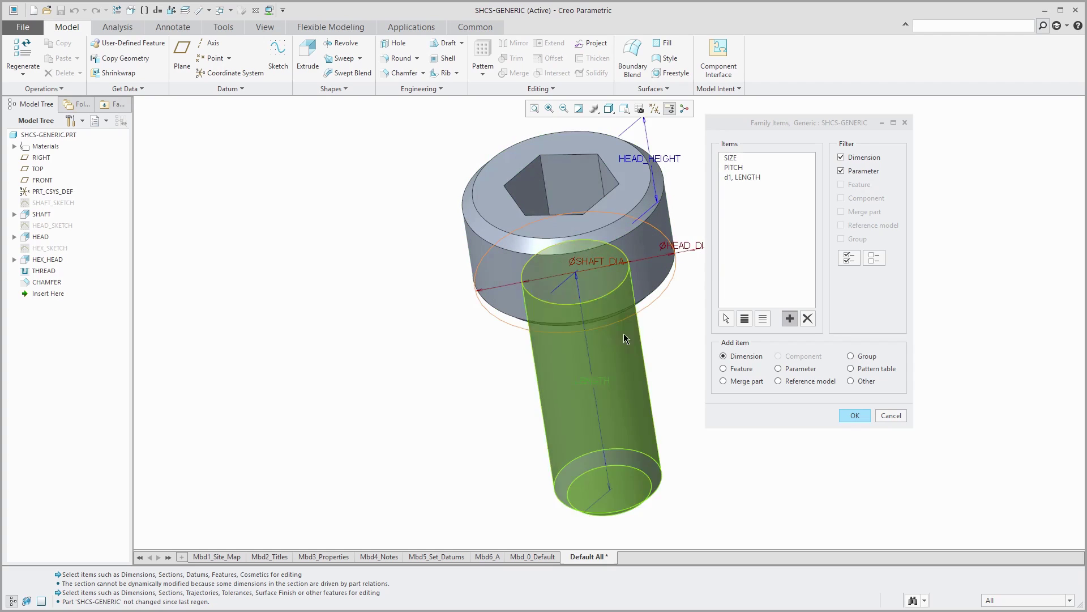
{"action": "scroll", "coordinate": [603, 331], "scroll_direction": "up", "scroll_amount": 2}
{"action": "scroll", "coordinate": [678, 278], "scroll_direction": "down", "scroll_amount": 2}
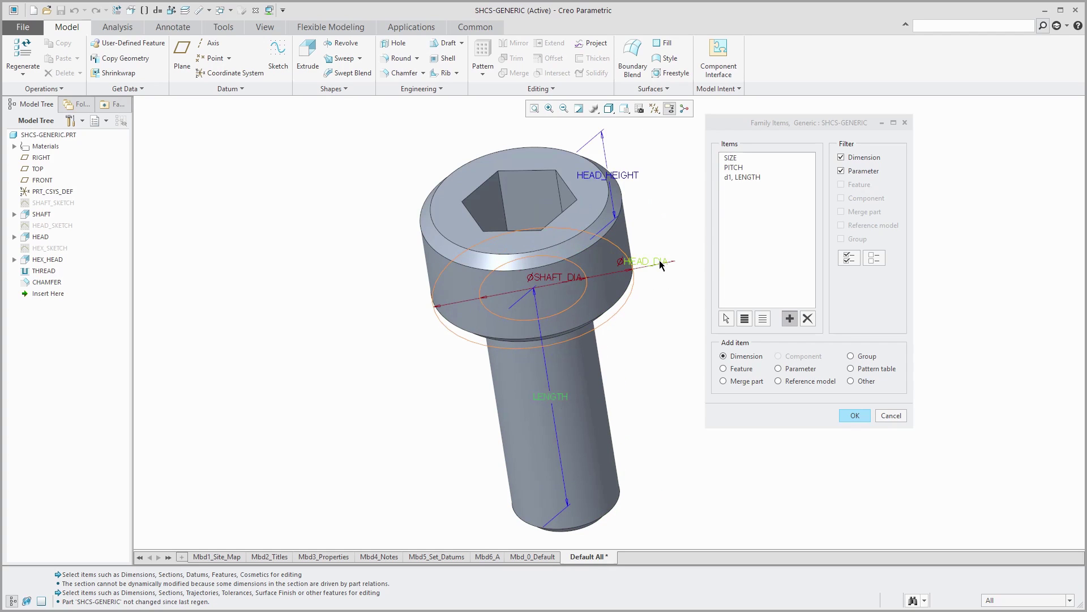
{"action": "left_click", "coordinate": [659, 259]}
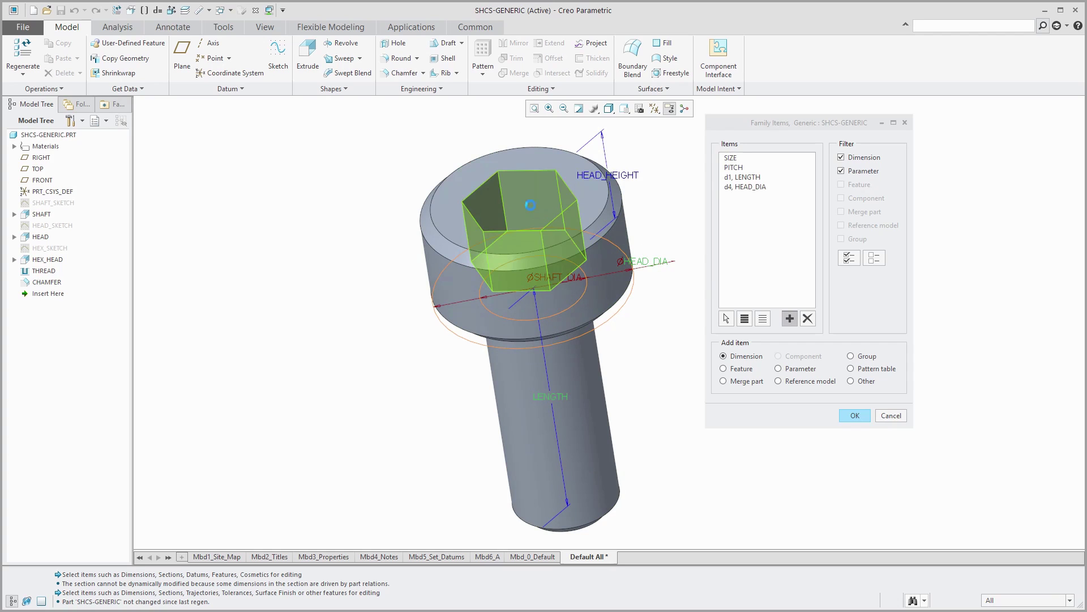
{"action": "left_click", "coordinate": [533, 210]}
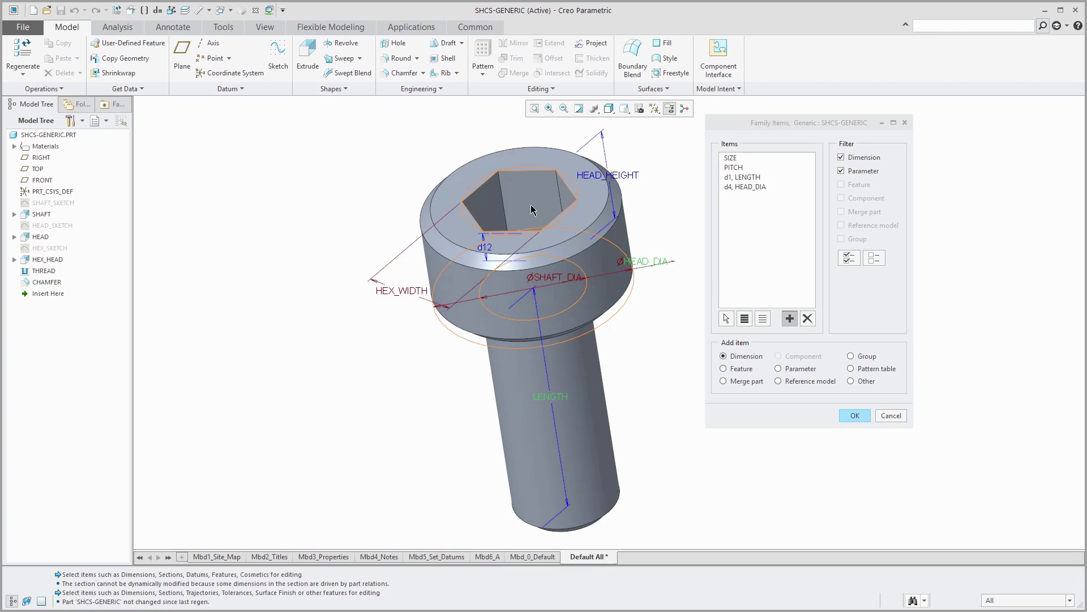
{"action": "left_click", "coordinate": [404, 294]}
- Add the CHAMFER feature from the Model Tree as a family table item
{"action": "left_click", "coordinate": [743, 371]}
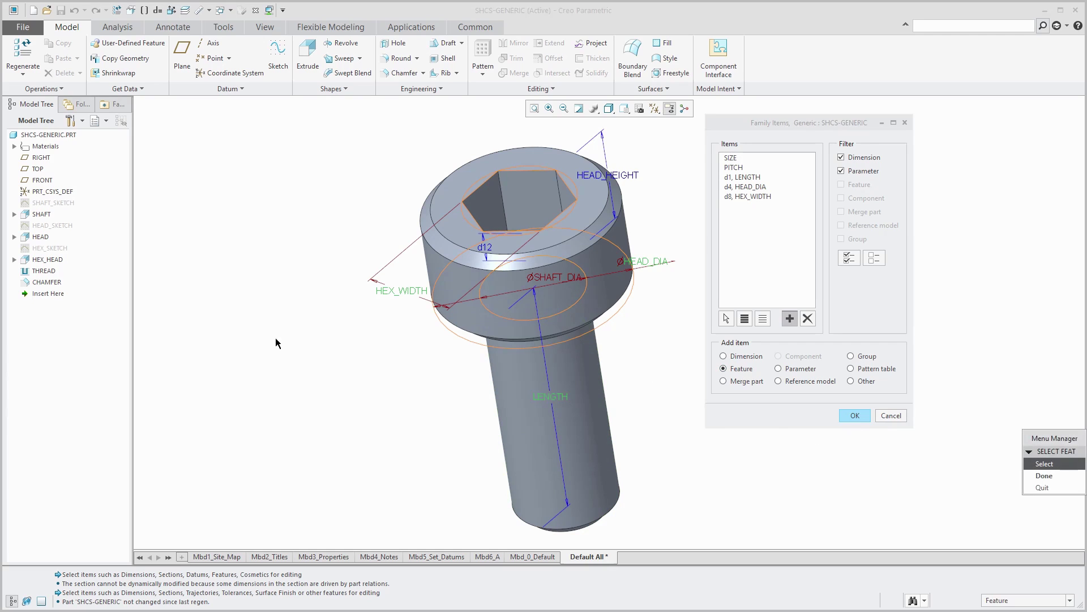
{"action": "left_click", "coordinate": [46, 283]}
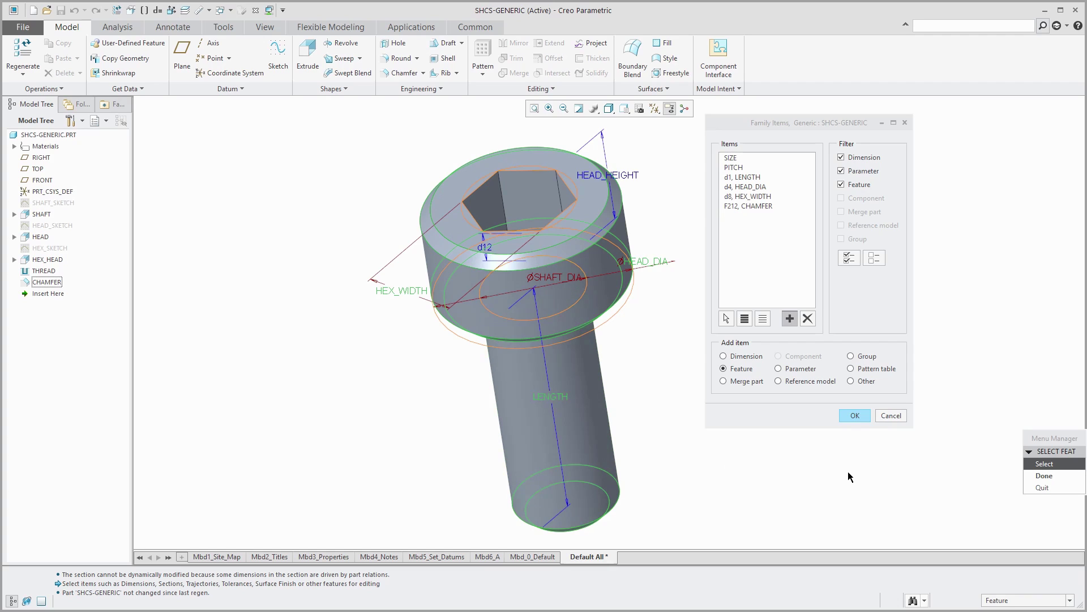
{"action": "left_click", "coordinate": [1044, 476]}
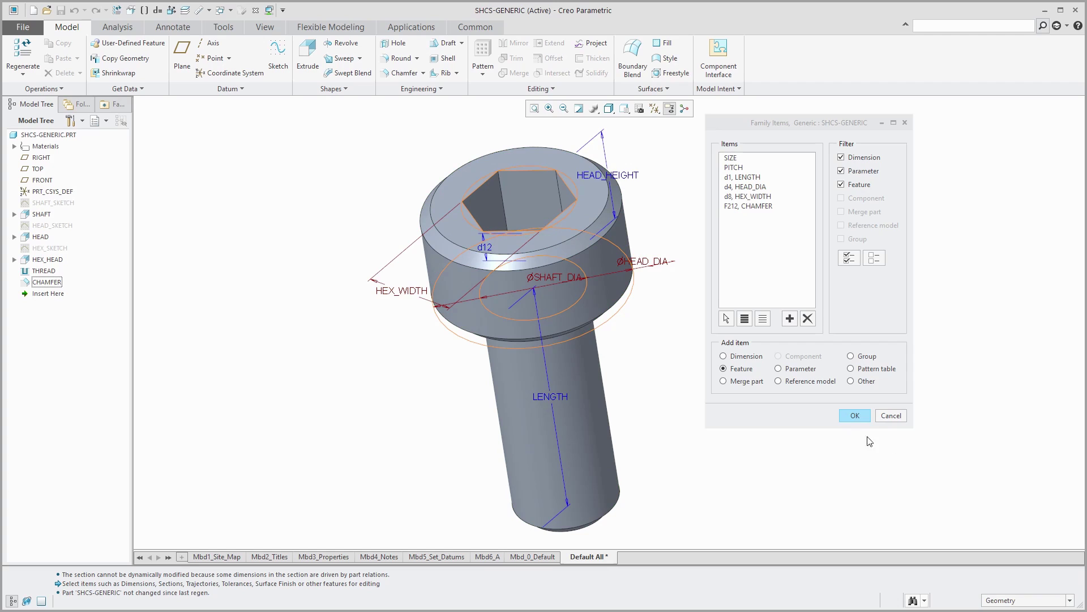
- Insert an instance row in the widened family table and start naming it SHCS_M1_6X0_35_L4
{"action": "left_click", "coordinate": [855, 416]}
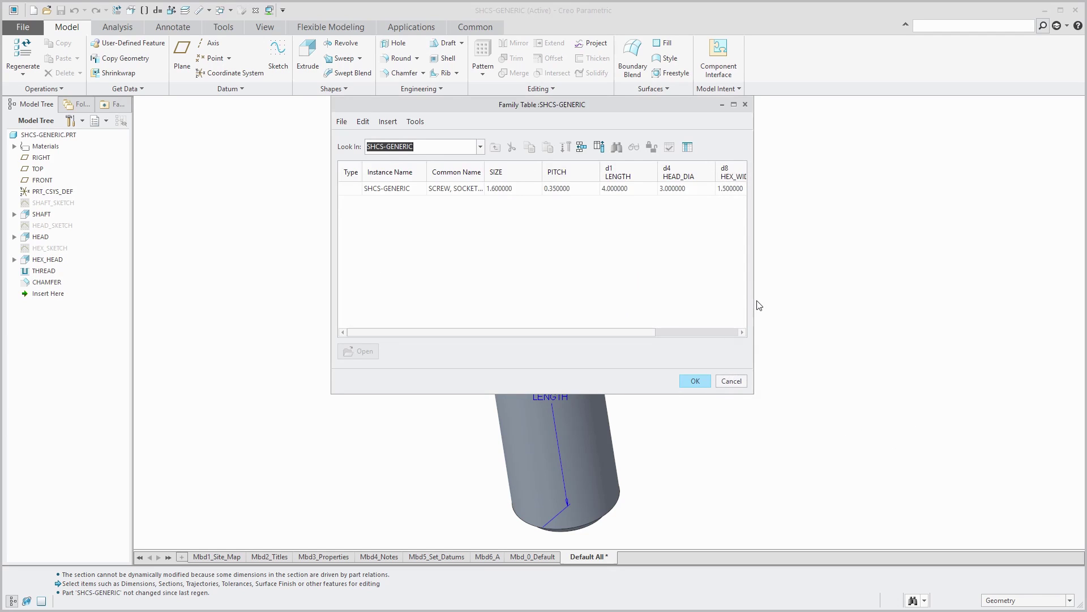
{"action": "left_click_drag", "start_coordinate": [754, 307], "coordinate": [924, 311]}
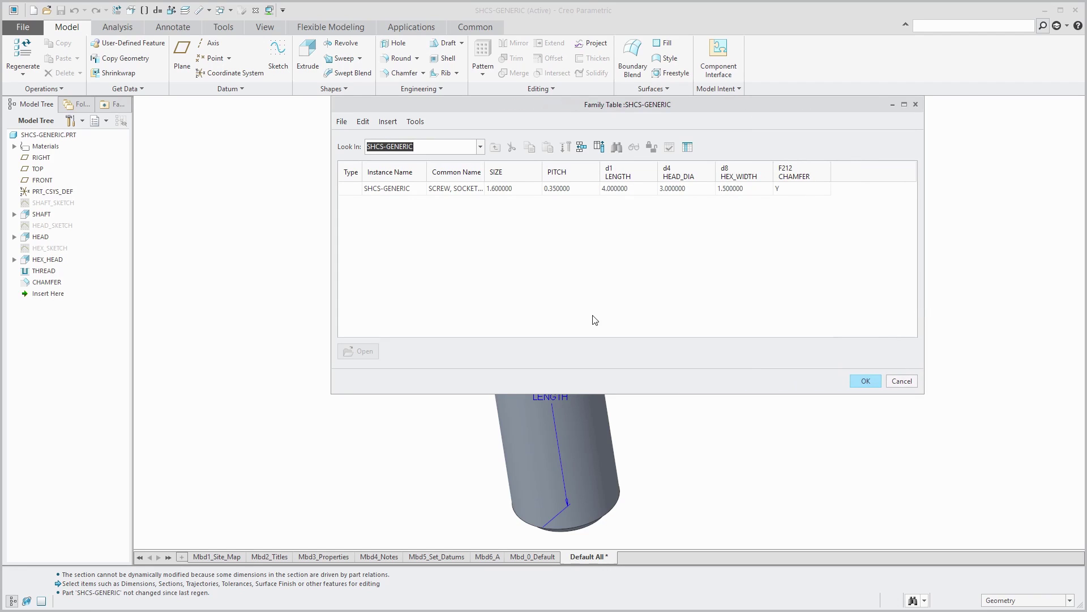
{"action": "left_click", "coordinate": [582, 147]}
{"action": "left_click_drag", "start_coordinate": [483, 168], "coordinate": [535, 168]}
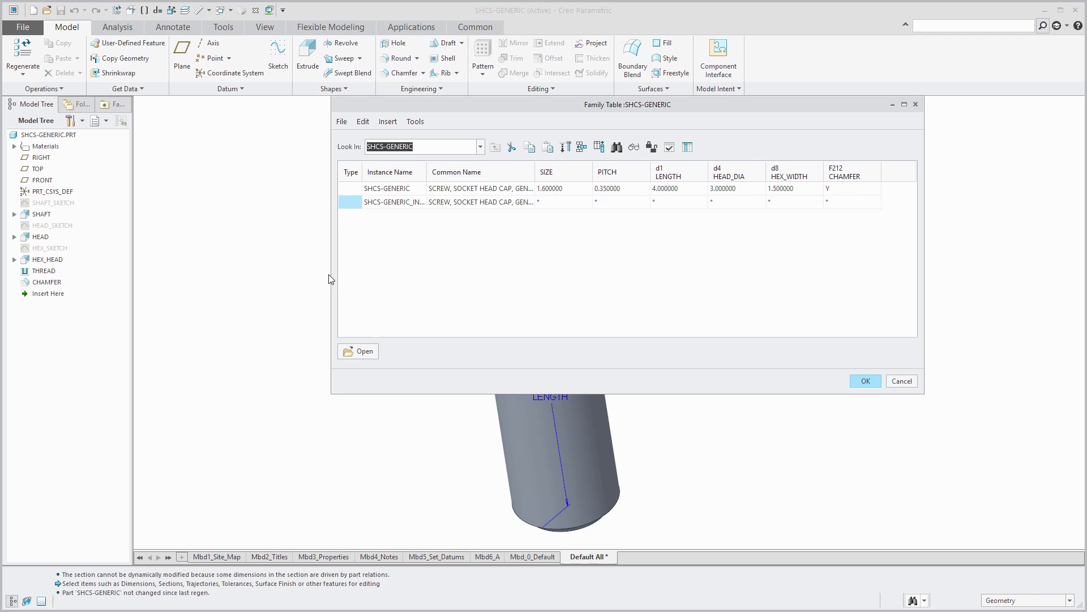
{"action": "left_click_drag", "start_coordinate": [332, 276], "coordinate": [233, 276]}
{"action": "left_click_drag", "start_coordinate": [333, 176], "coordinate": [345, 175]}
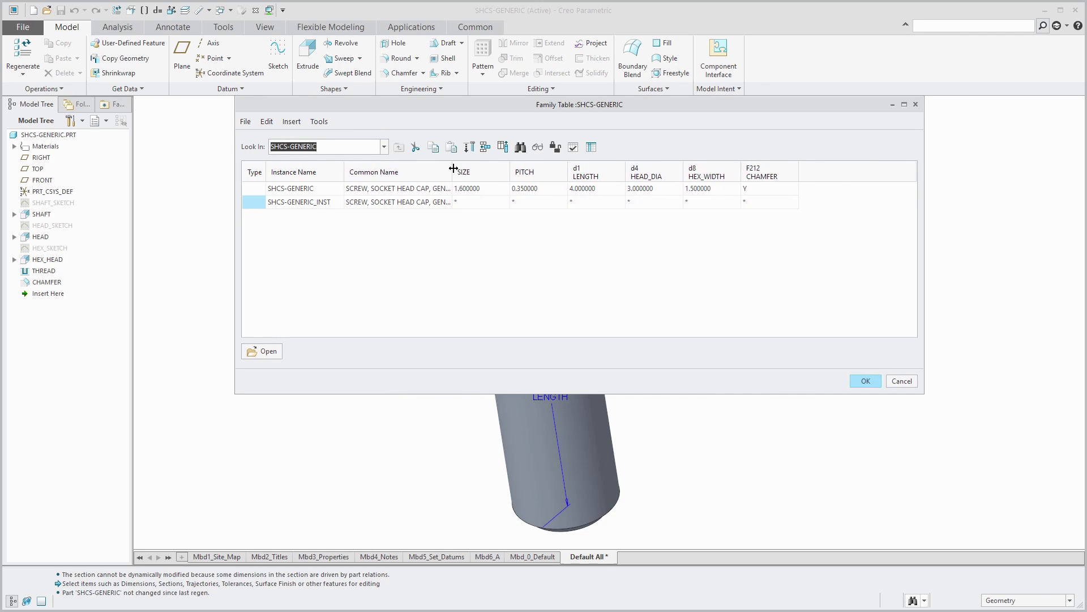
{"action": "left_click_drag", "start_coordinate": [453, 170], "coordinate": [486, 171]}
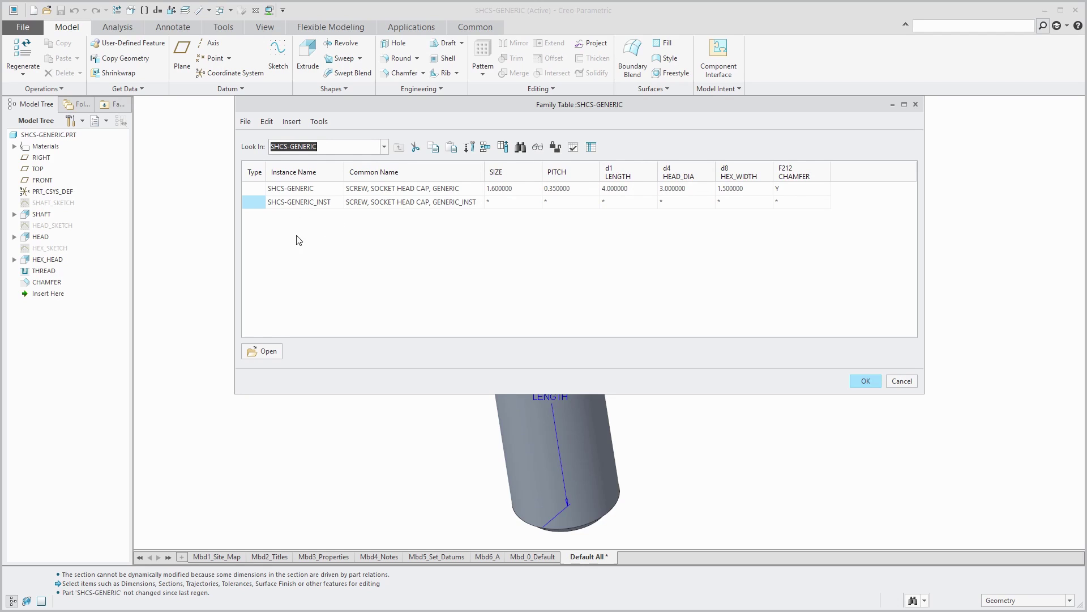
{"action": "left_click", "coordinate": [305, 201]}
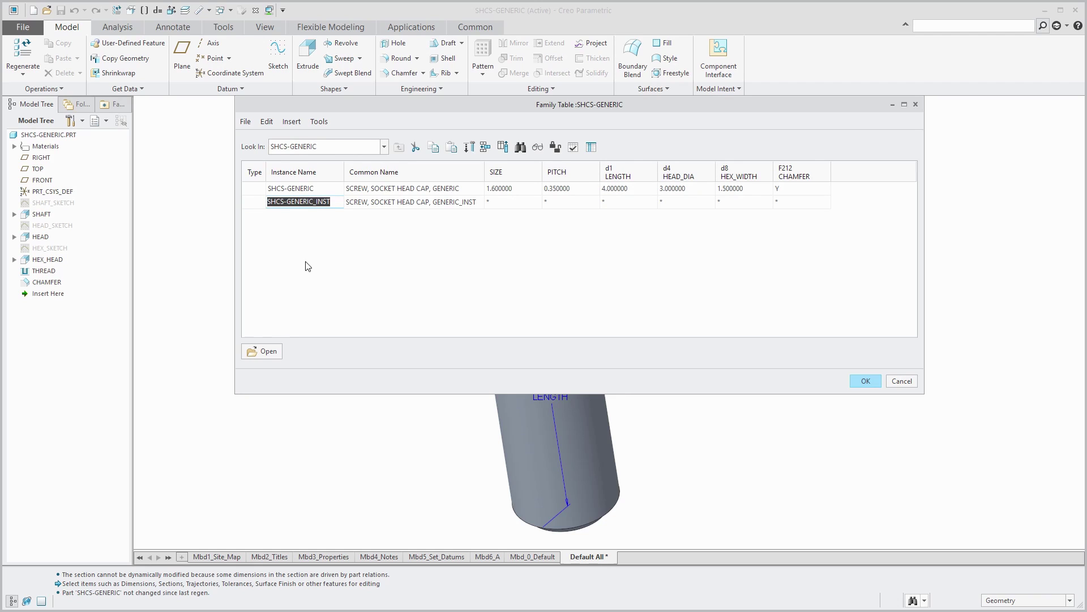
{"action": "type", "text": "SHCS_M1_6X0_35_L4"}
- Insert another instance row and enter SIZE 2 with its PITCH, HEAD_DIA and HEX_WIDTH values
{"action": "left_click", "coordinate": [486, 147]}
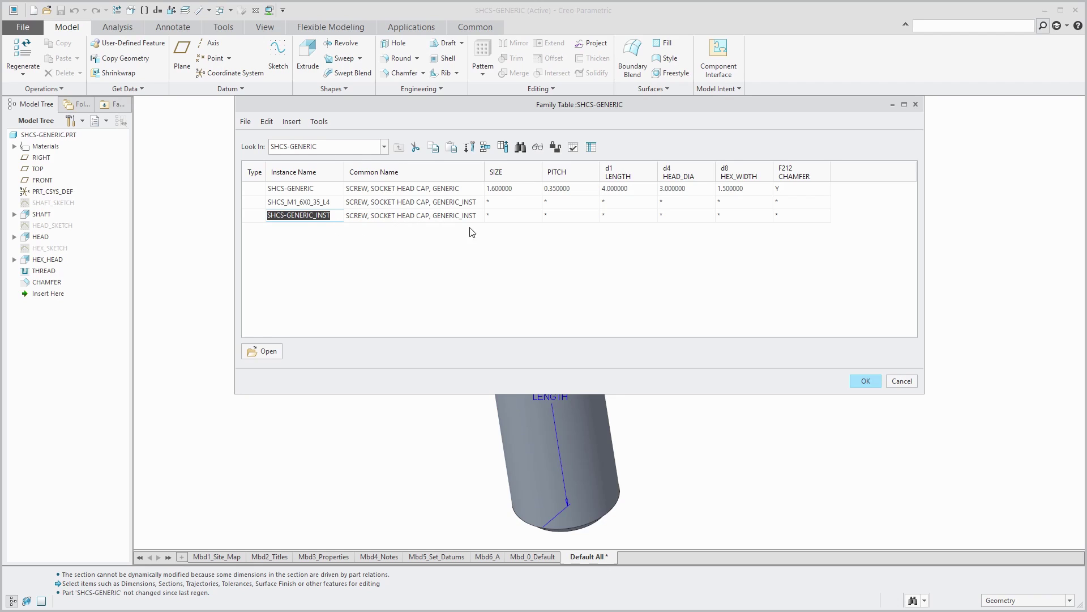
{"action": "left_click", "coordinate": [499, 215]}
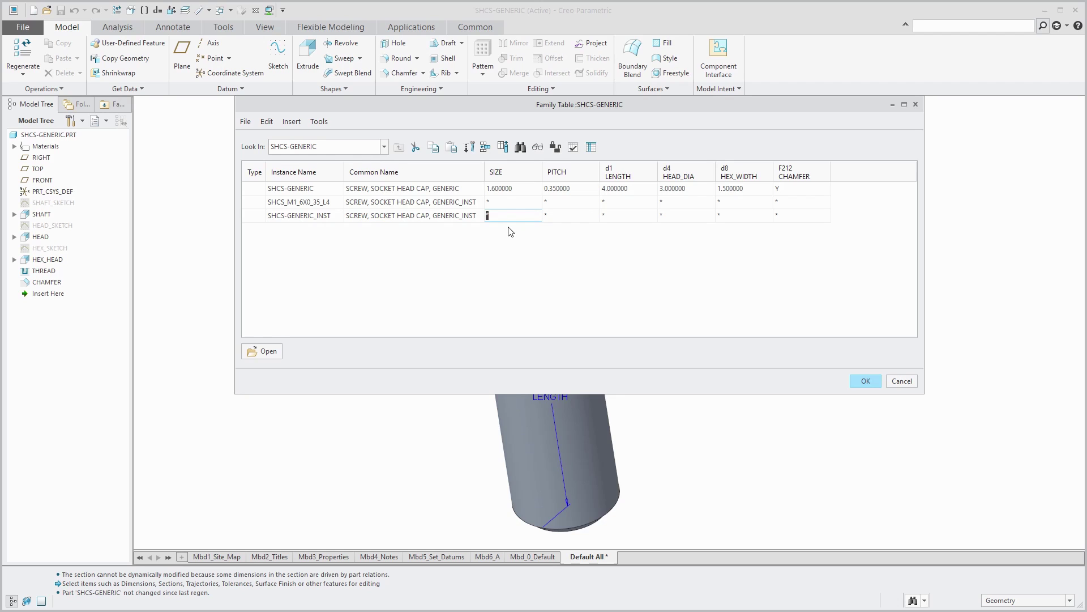
{"action": "type", "text": "2"}
{"action": "left_click", "coordinate": [570, 217]}
{"action": "left_click", "coordinate": [623, 216]}
{"action": "left_click", "coordinate": [687, 219]}
{"action": "left_click", "coordinate": [727, 222]}
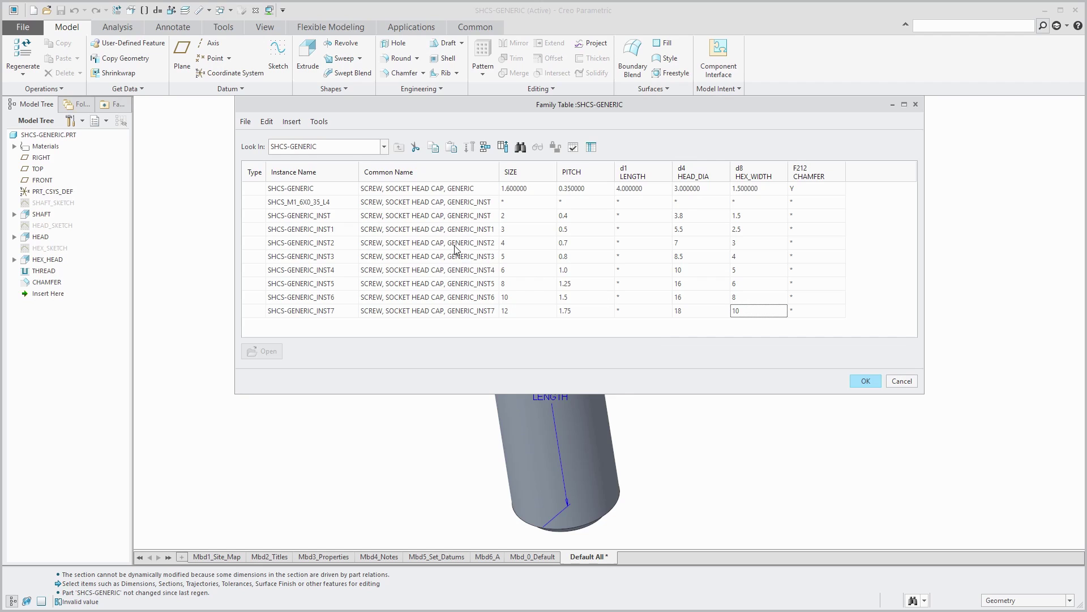
- Commit the last hex width value and select SHCS_M1_6X0_35_L4 for patterning
{"action": "left_click", "coordinate": [315, 219]}
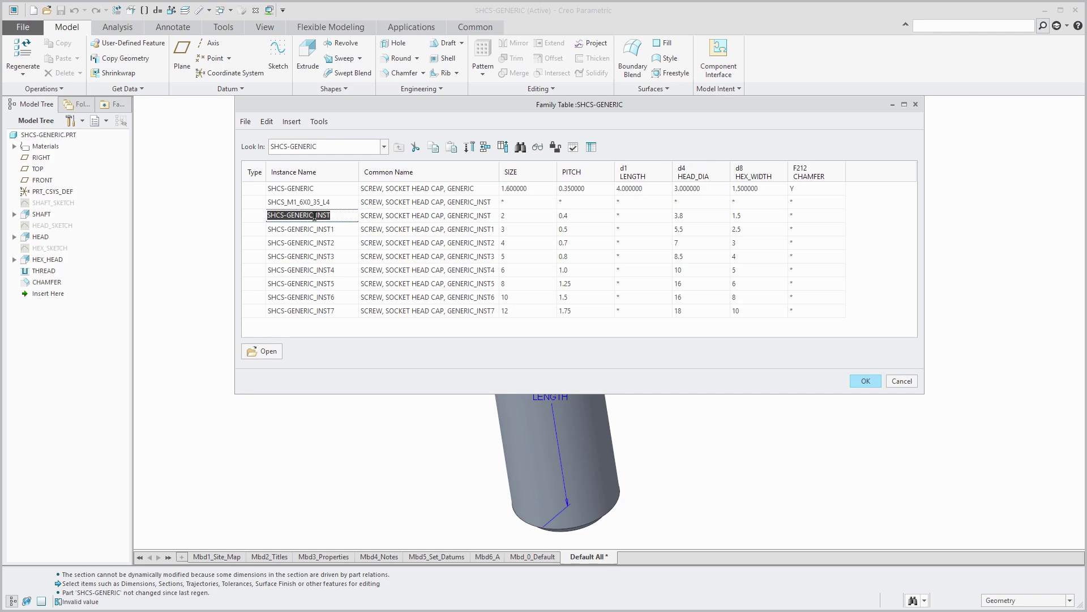
{"action": "left_click", "coordinate": [299, 202]}
{"action": "left_click", "coordinate": [469, 147]}
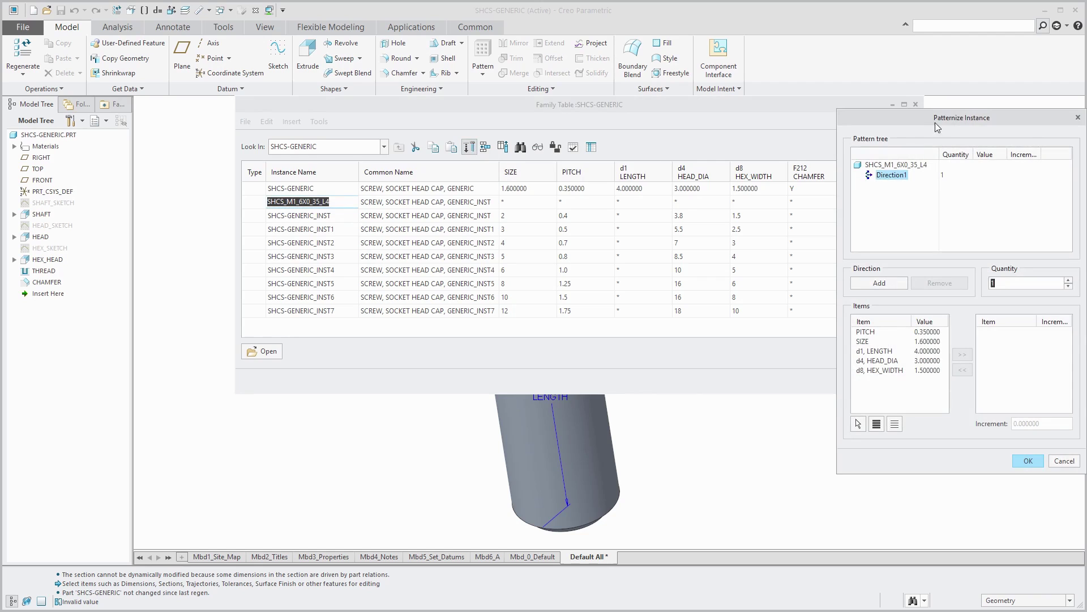
{"action": "left_click_drag", "start_coordinate": [943, 114], "coordinate": [758, 132]}
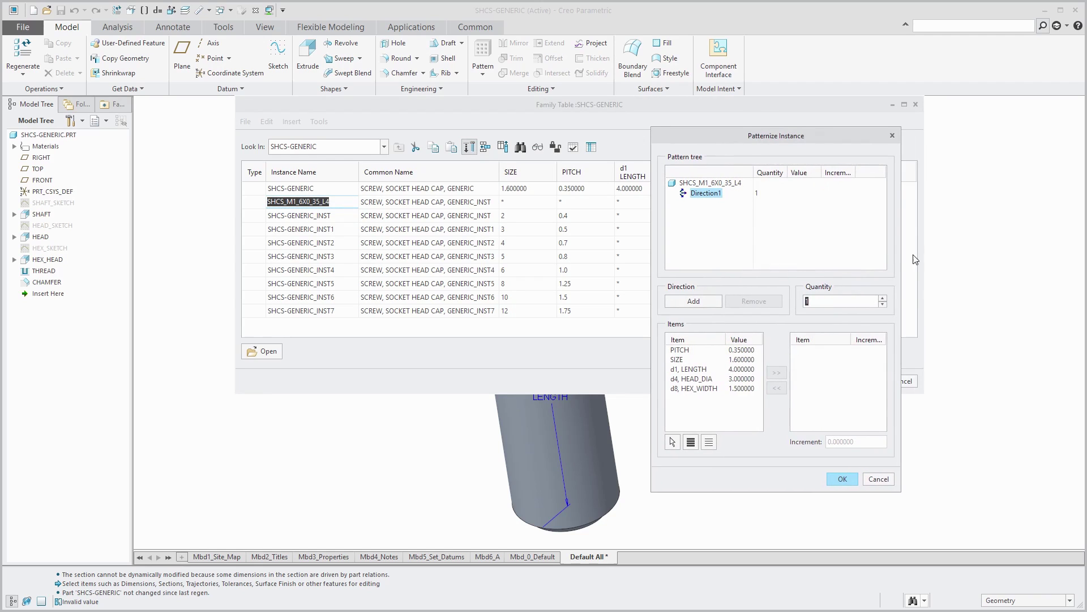
- Pattern the instance into 9 length variants, LENGTH incrementing by 2 from 4 to 20
{"action": "left_click", "coordinate": [883, 298]}
{"action": "left_click", "coordinate": [883, 299]}
{"action": "left_click", "coordinate": [882, 298]}
{"action": "left_click", "coordinate": [883, 299]}
{"action": "left_click", "coordinate": [883, 298]}
{"action": "left_click", "coordinate": [882, 299]}
{"action": "left_click", "coordinate": [883, 299]}
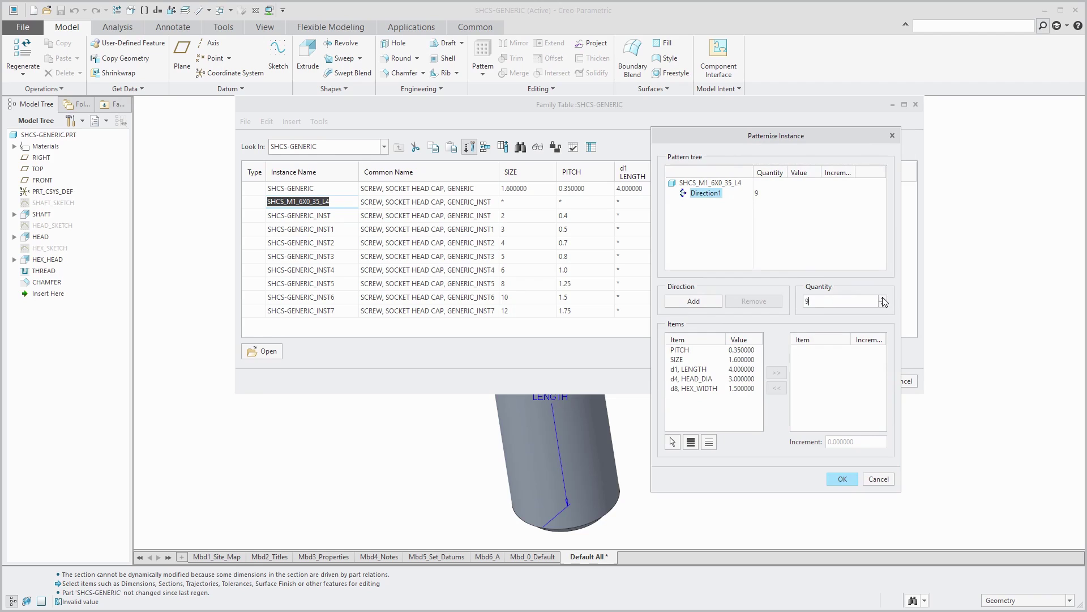
{"action": "left_click", "coordinate": [700, 369]}
{"action": "left_click", "coordinate": [777, 372]}
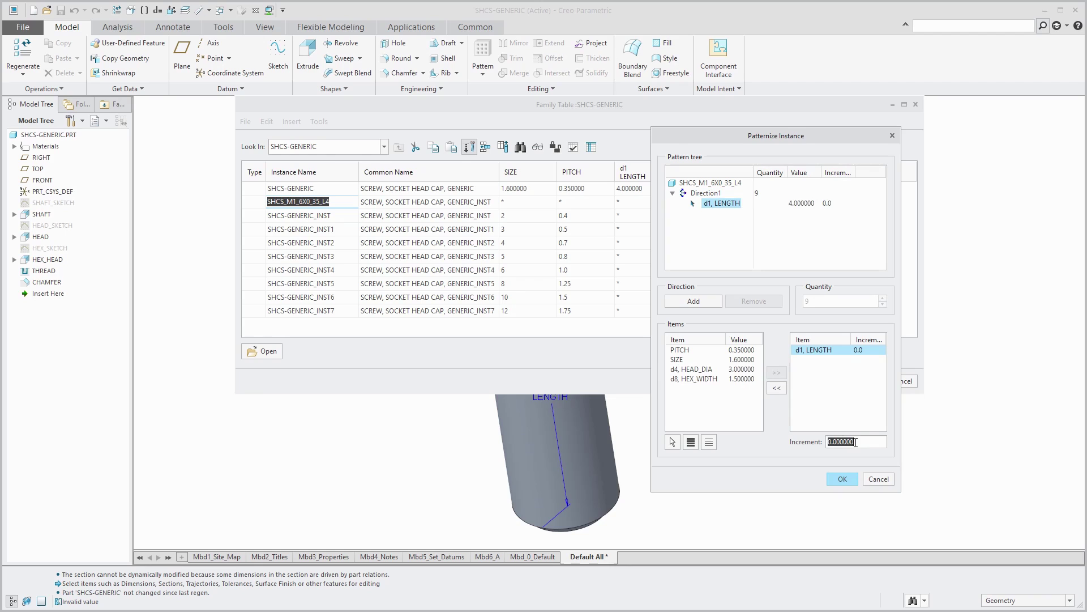
{"action": "type", "text": "2"}
{"action": "key", "text": "Return"}
{"action": "left_click", "coordinate": [845, 480]}
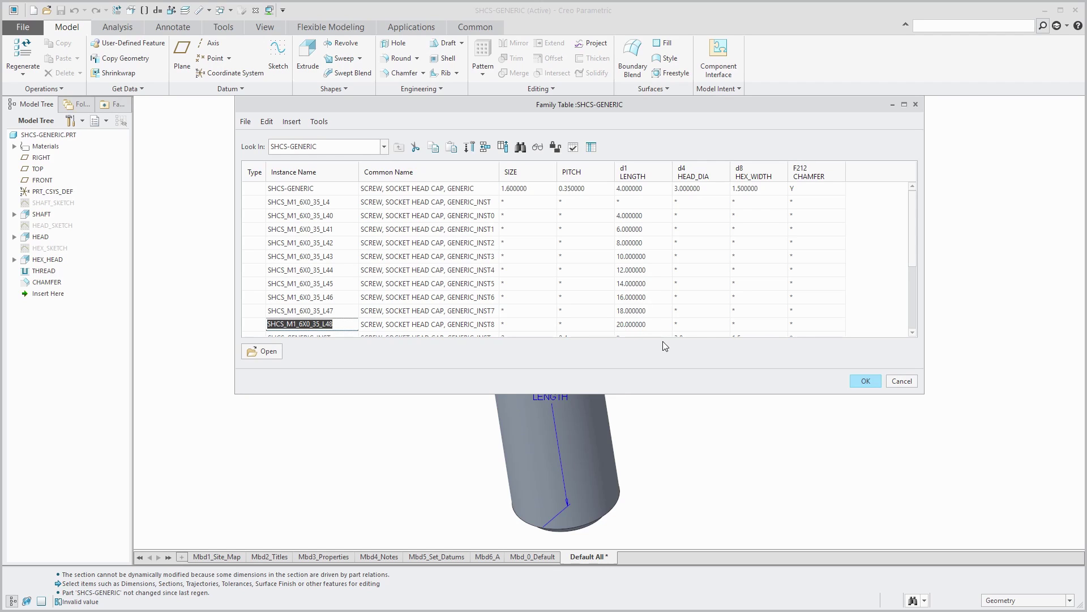
- Delete the SHCS_M1_6X0_35_L40 instance, enlarge the table, and select the SHCS-GENERIC_INST row
{"action": "left_click", "coordinate": [298, 215]}
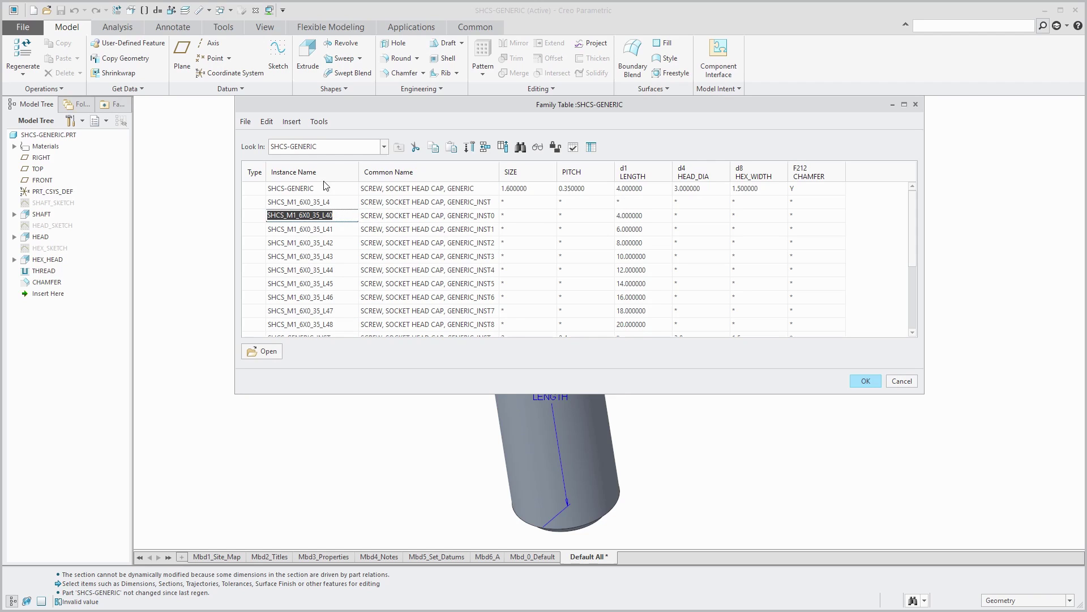
{"action": "left_click", "coordinate": [269, 122]}
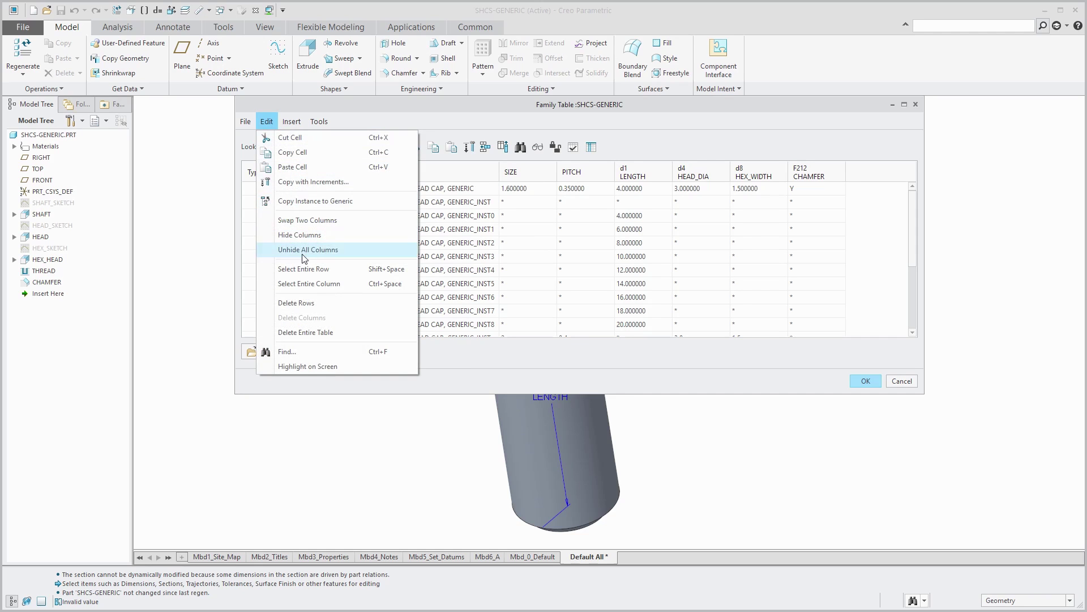
{"action": "left_click", "coordinate": [315, 304]}
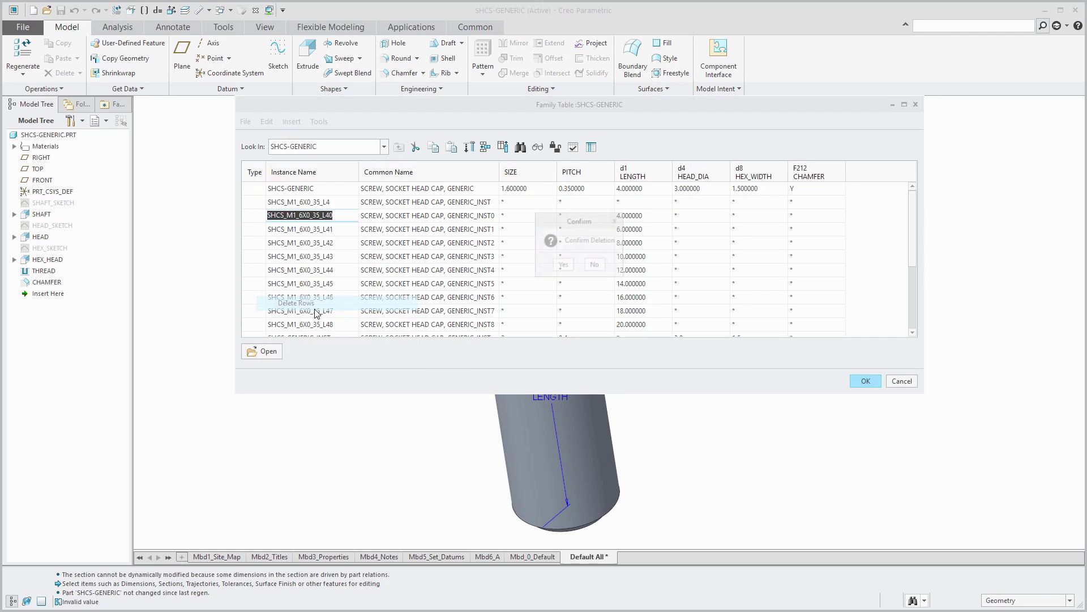
{"action": "left_click", "coordinate": [564, 264]}
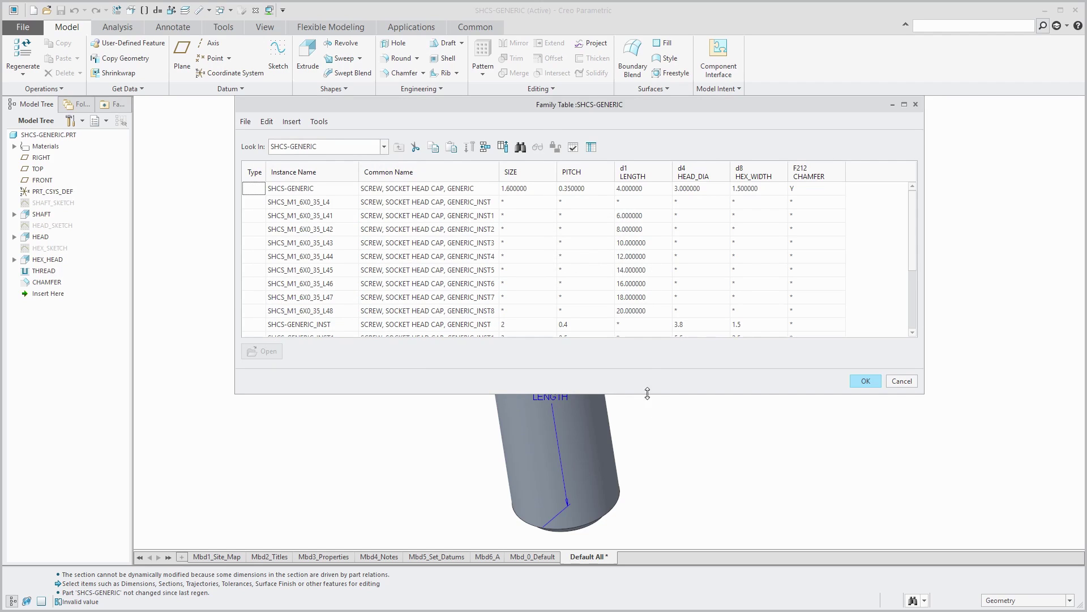
{"action": "left_click_drag", "start_coordinate": [648, 393], "coordinate": [652, 532]}
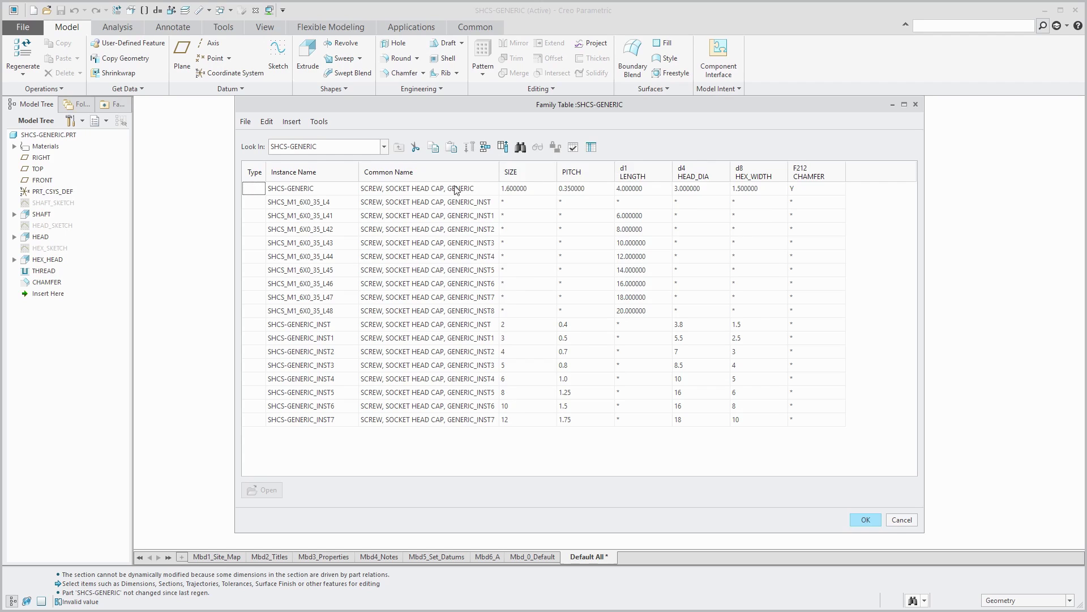
{"action": "left_click", "coordinate": [307, 326]}
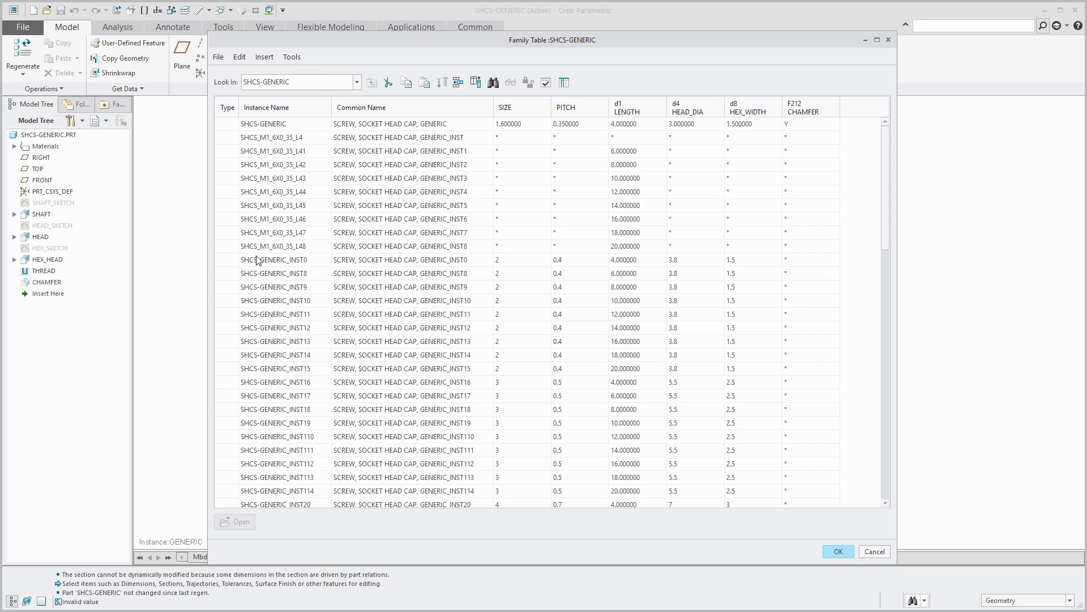
- Open the SHCS-GENERIC family table in Excel with File > Edit with Excel
{"action": "left_click", "coordinate": [219, 57]}
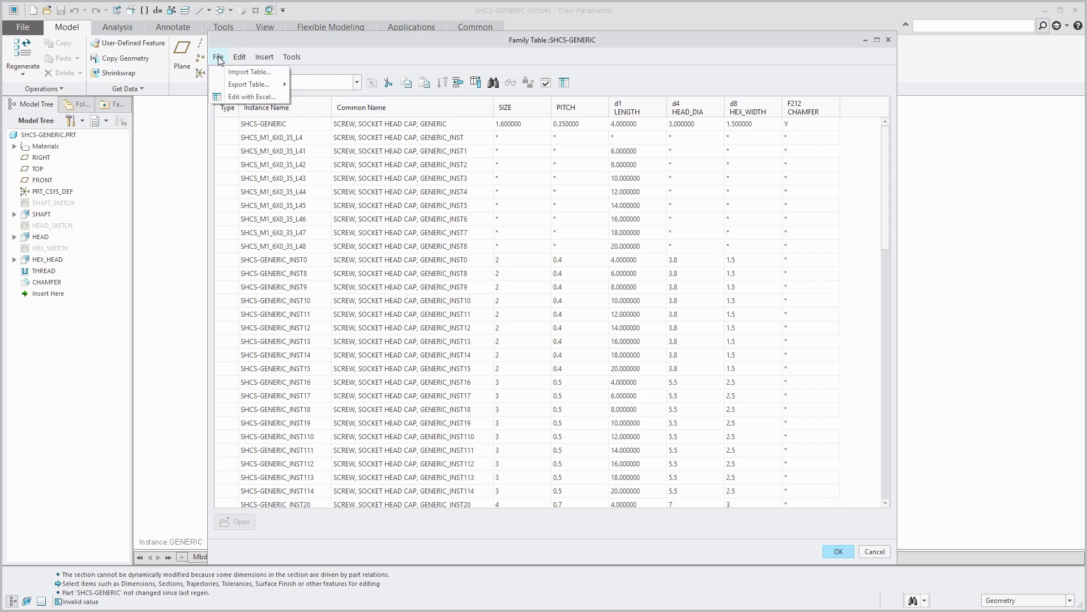
{"action": "left_click", "coordinate": [246, 98]}
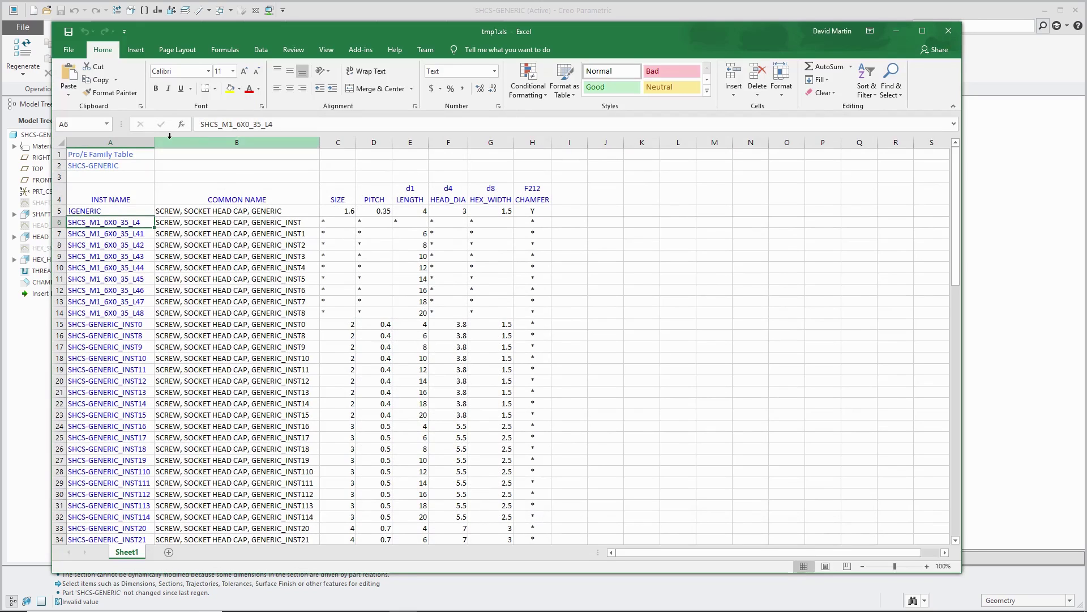
- Widen column A and rename instances to SHCS_M1_6X0_35_L6 and SHCS_M1_6X0_35_L8
{"action": "left_click_drag", "start_coordinate": [153, 143], "coordinate": [194, 143]}
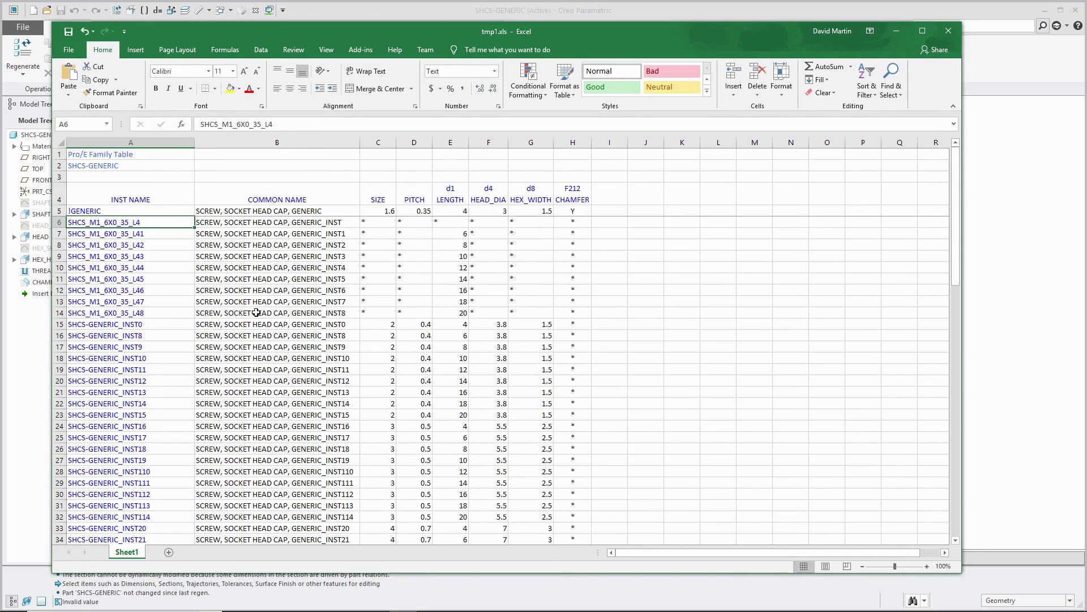
{"action": "left_click", "coordinate": [152, 234]}
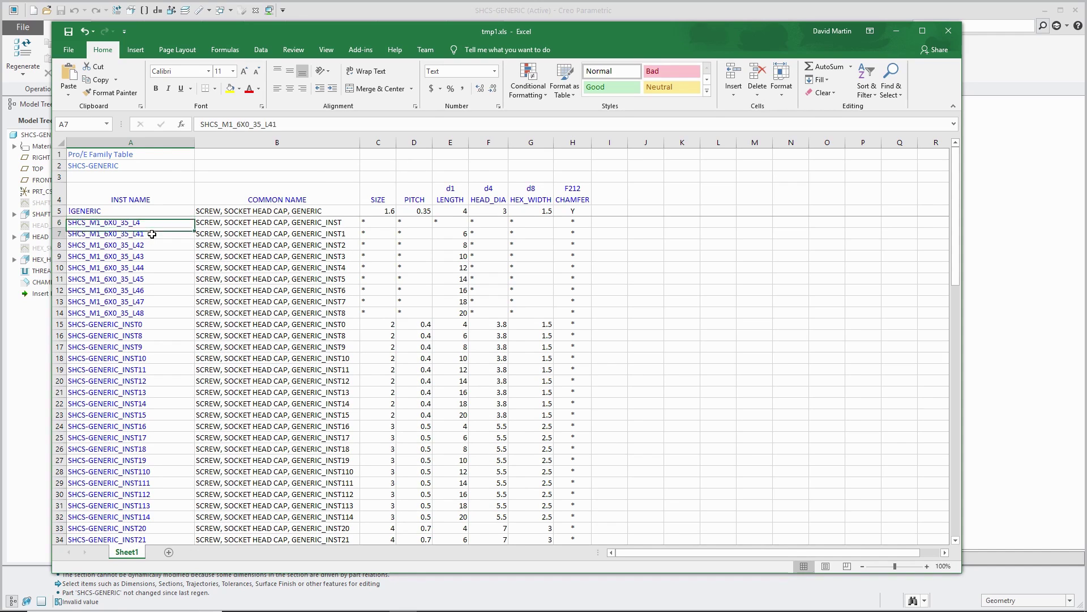
{"action": "left_click", "coordinate": [288, 124]}
{"action": "key", "text": "BackSpace"}
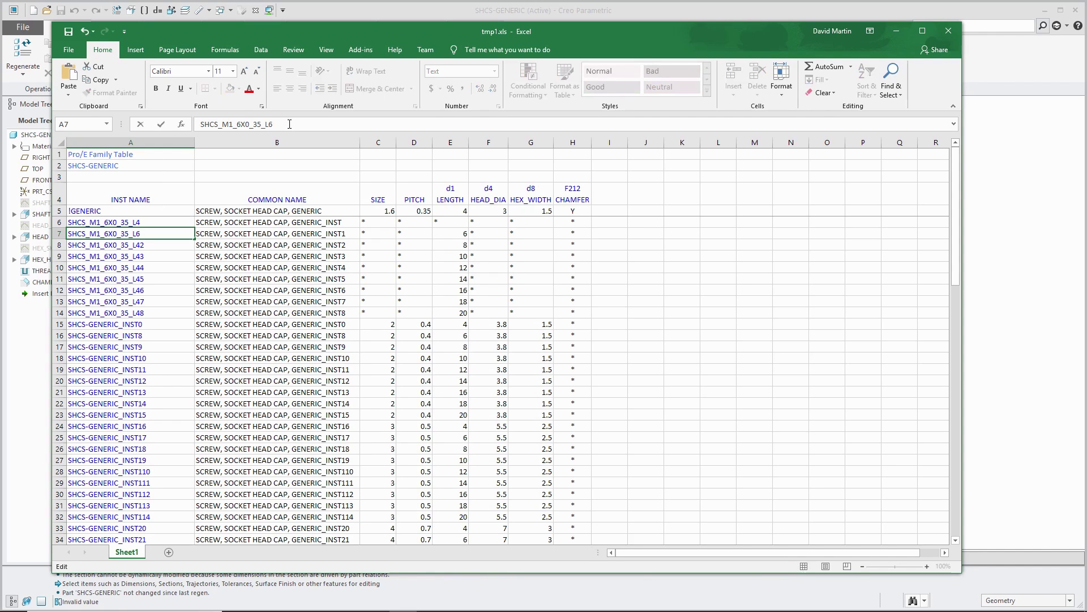
{"action": "type", "text": "6"}
{"action": "key", "text": "Return"}
{"action": "left_click", "coordinate": [290, 124]}
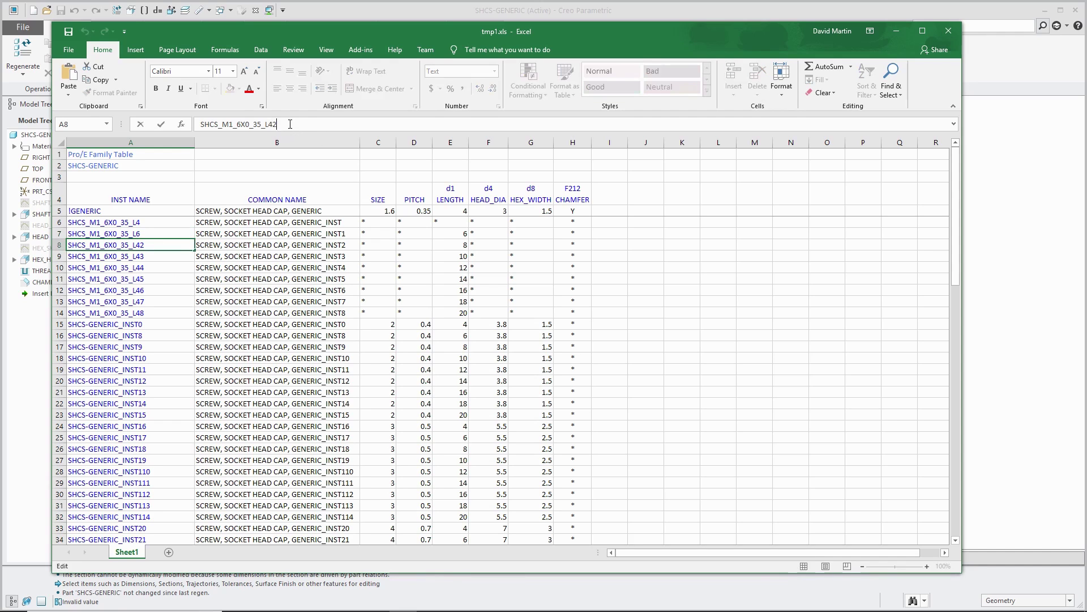
{"action": "key", "text": "BackSpace"}
{"action": "left_click", "coordinate": [165, 258]}
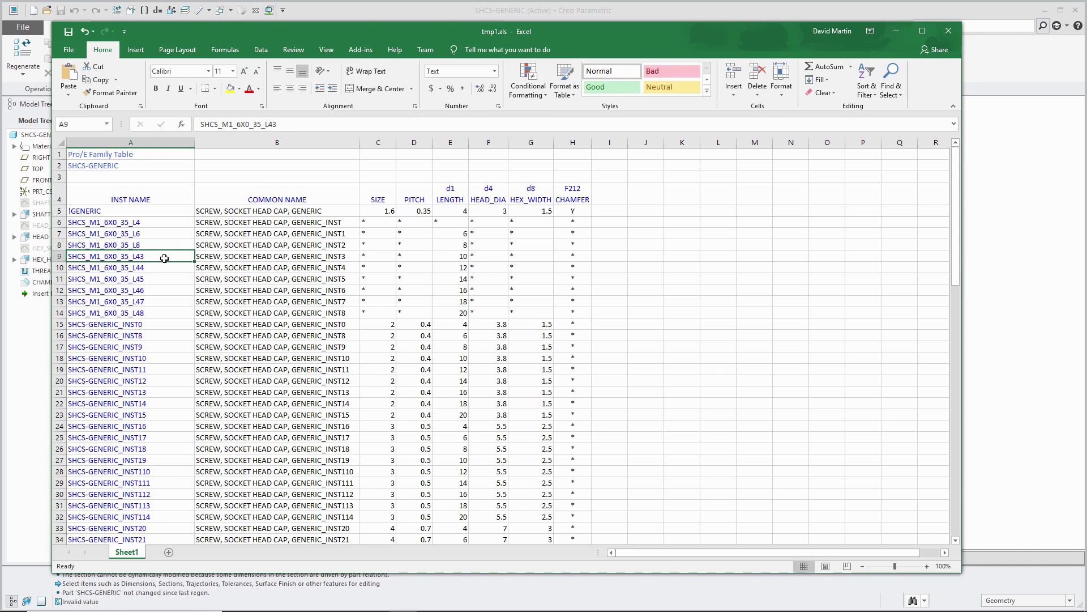
- Rename the next instances to SHCS_M1_6X0_35_L10 and SHCS_M1_6X0_35_L12
{"action": "left_click", "coordinate": [306, 126]}
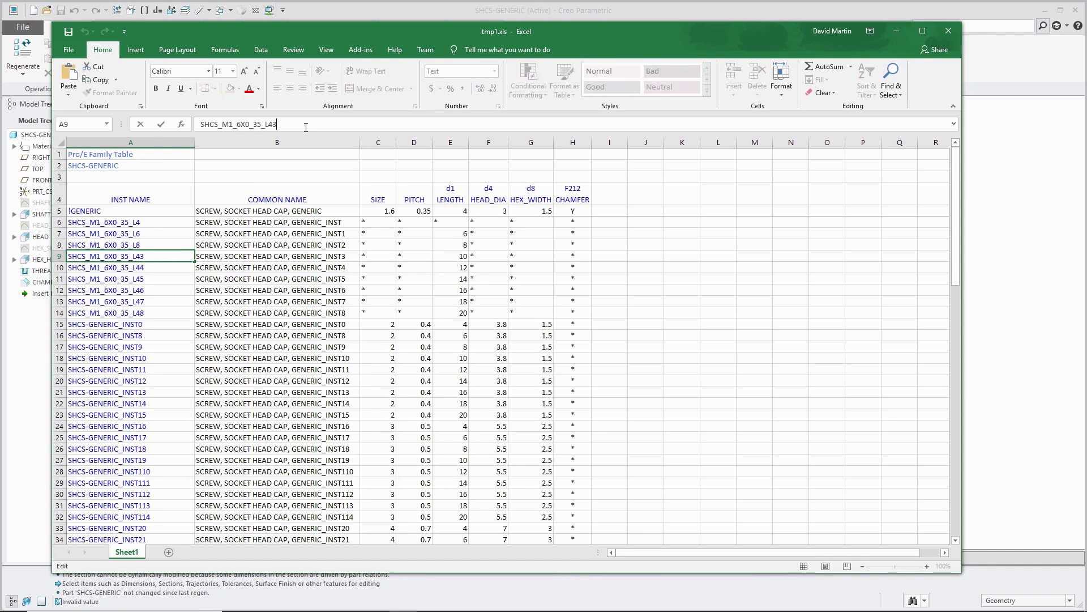
{"action": "key", "text": "BackSpace"}
{"action": "key", "text": "BackSpace"}
{"action": "key", "text": "Return"}
{"action": "left_click", "coordinate": [306, 125]}
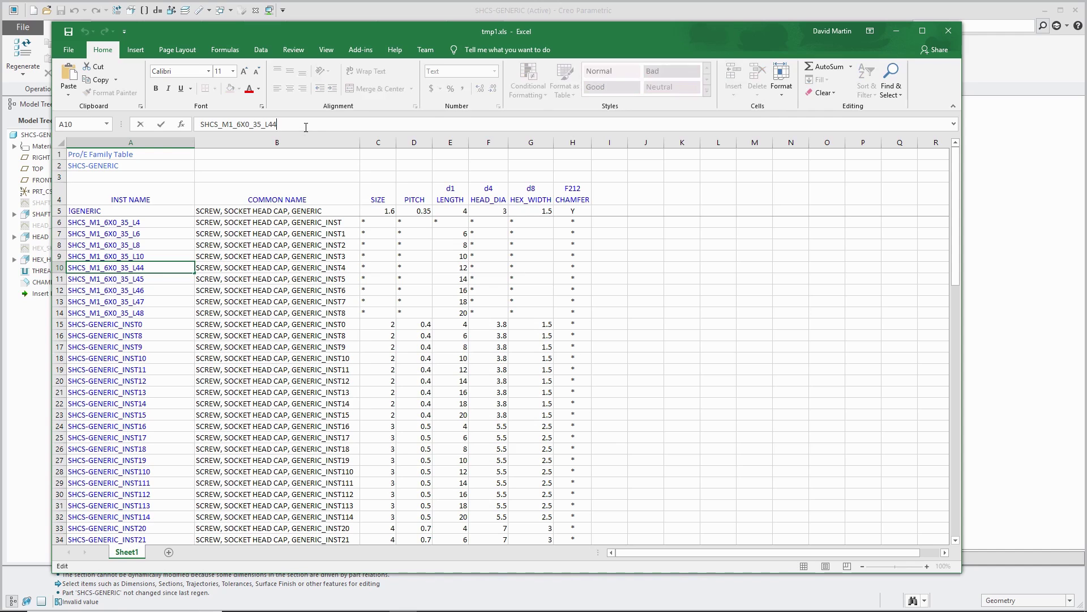
{"action": "key", "text": "BackSpace"}
{"action": "key", "text": "BackSpace"}
{"action": "type", "text": "12"}
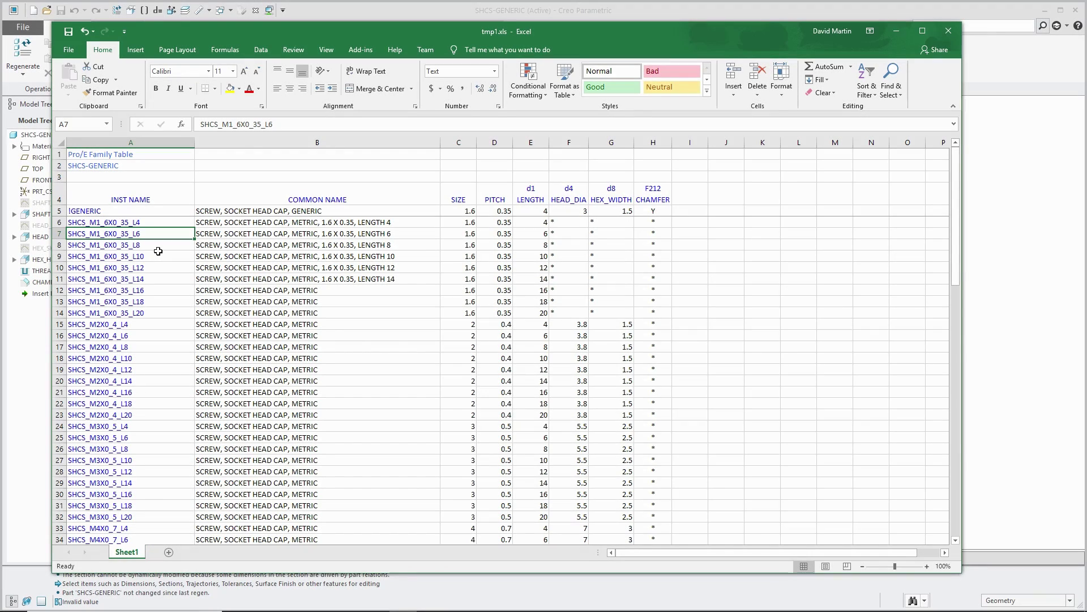
- Save the edited tmp1.xls family table workbook
{"action": "left_click", "coordinate": [69, 50]}
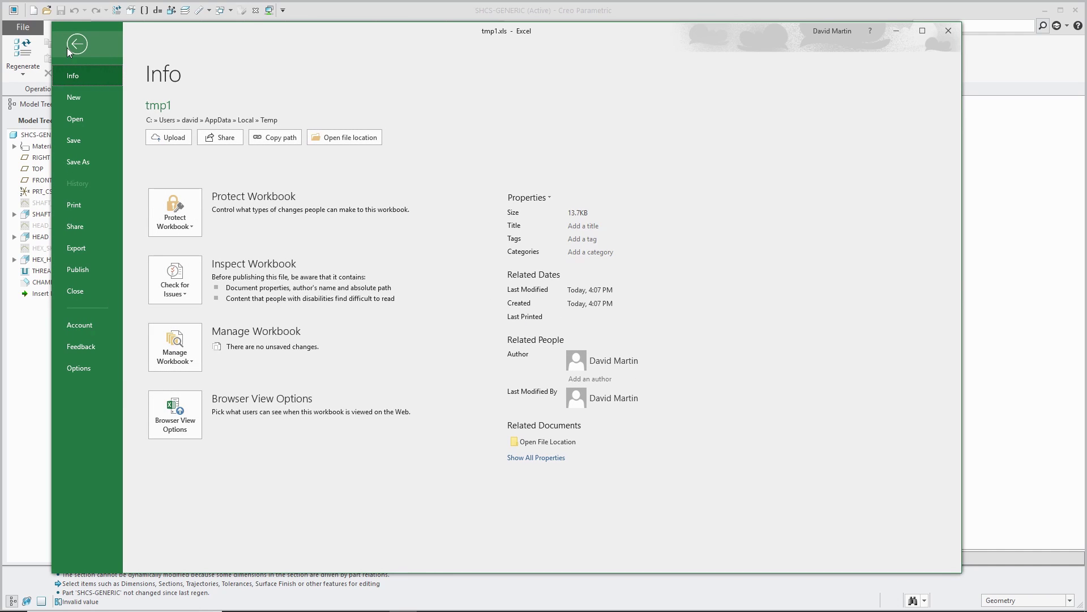
{"action": "left_click", "coordinate": [90, 141]}
{"action": "left_click", "coordinate": [68, 50]}
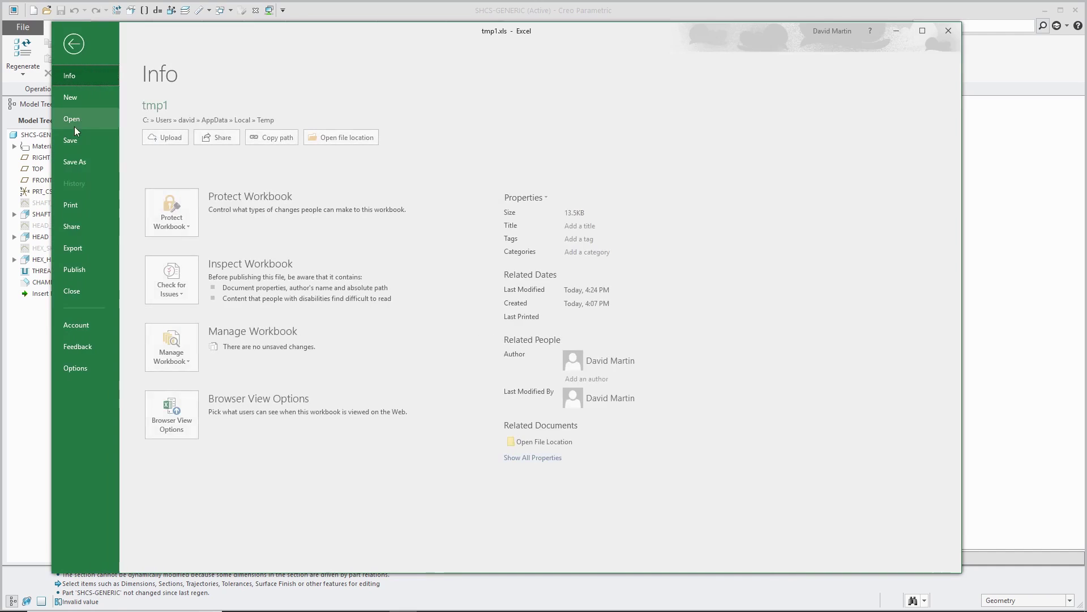
- Close Excel, review the updated size-pitch-length instance names, and launch Verify Instances
{"action": "left_click", "coordinate": [85, 297]}
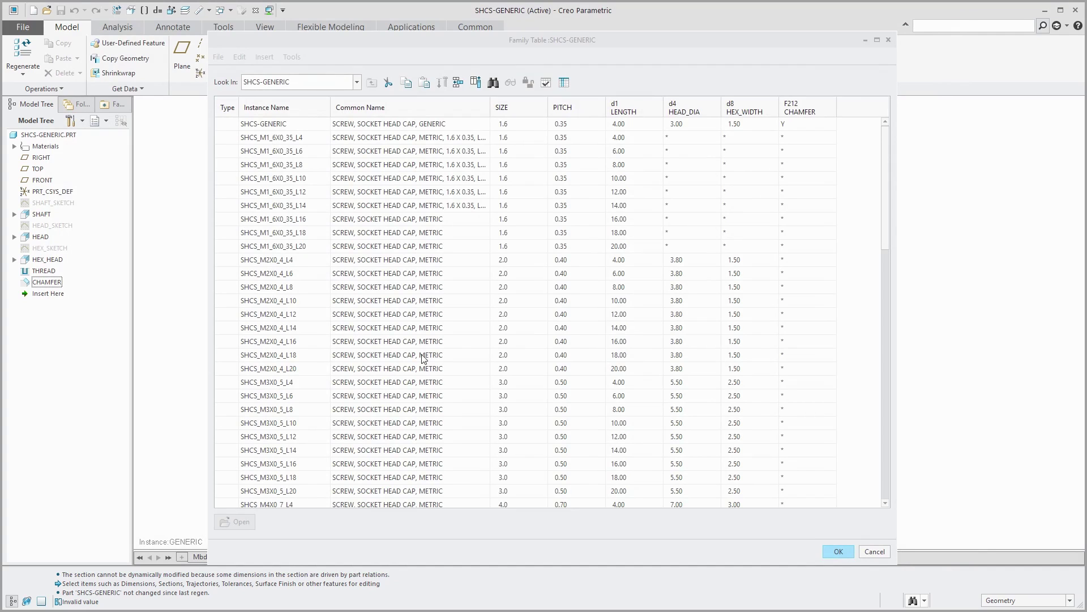
{"action": "left_click", "coordinate": [447, 39]}
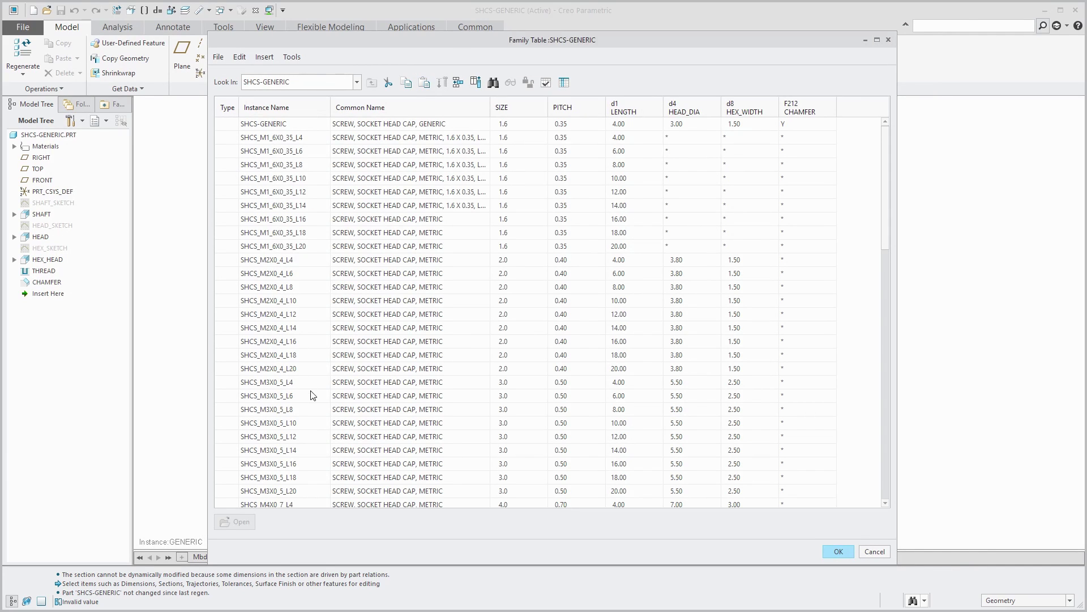
{"action": "scroll", "coordinate": [734, 341], "scroll_direction": "down", "scroll_amount": 4}
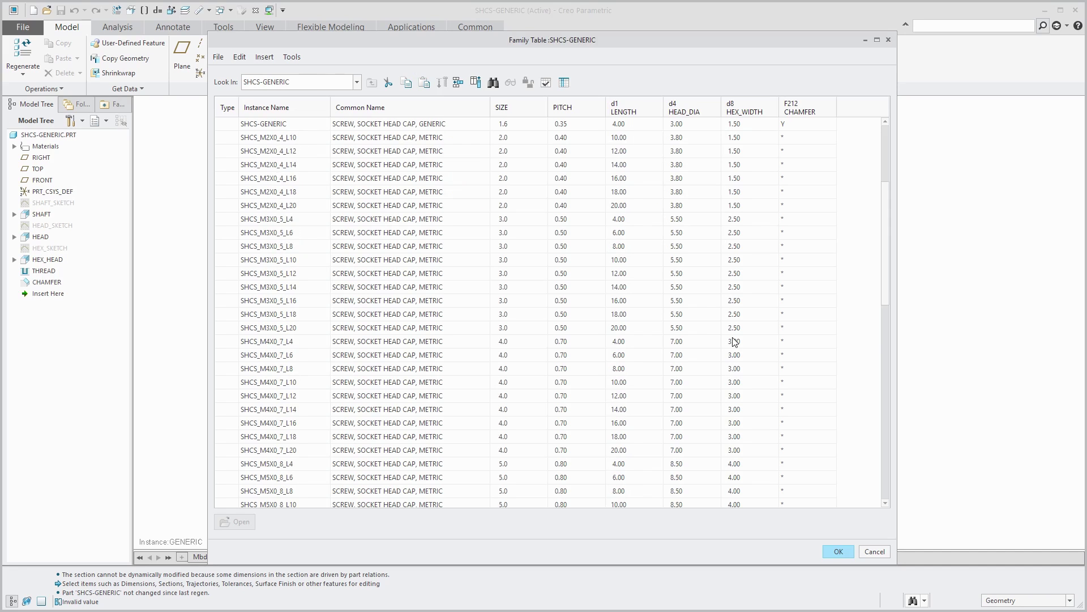
{"action": "scroll", "coordinate": [734, 342], "scroll_direction": "down", "scroll_amount": 9}
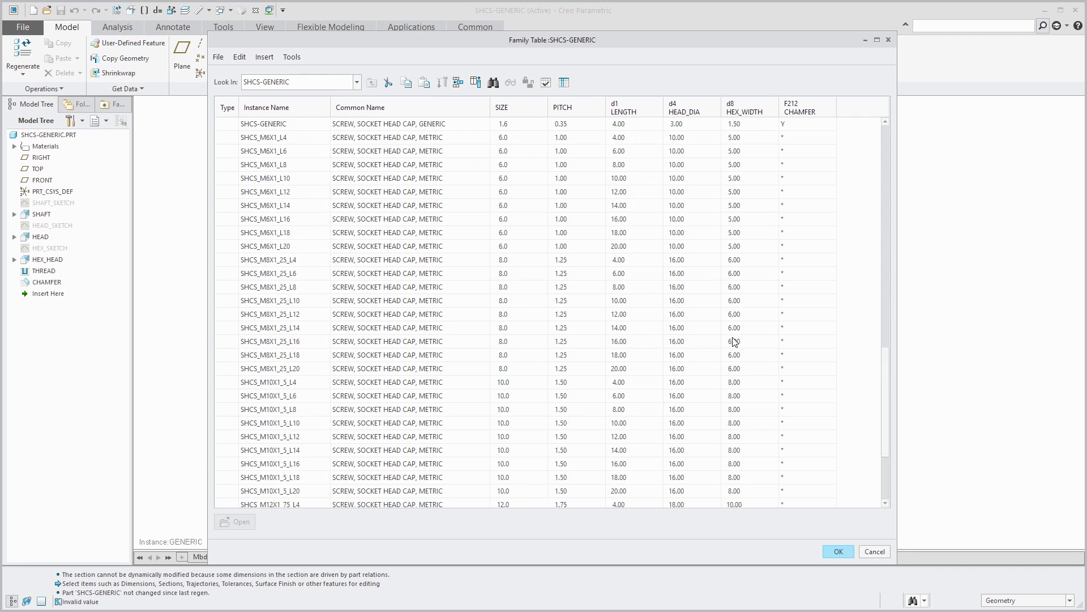
{"action": "scroll", "coordinate": [734, 342], "scroll_direction": "up", "scroll_amount": 12}
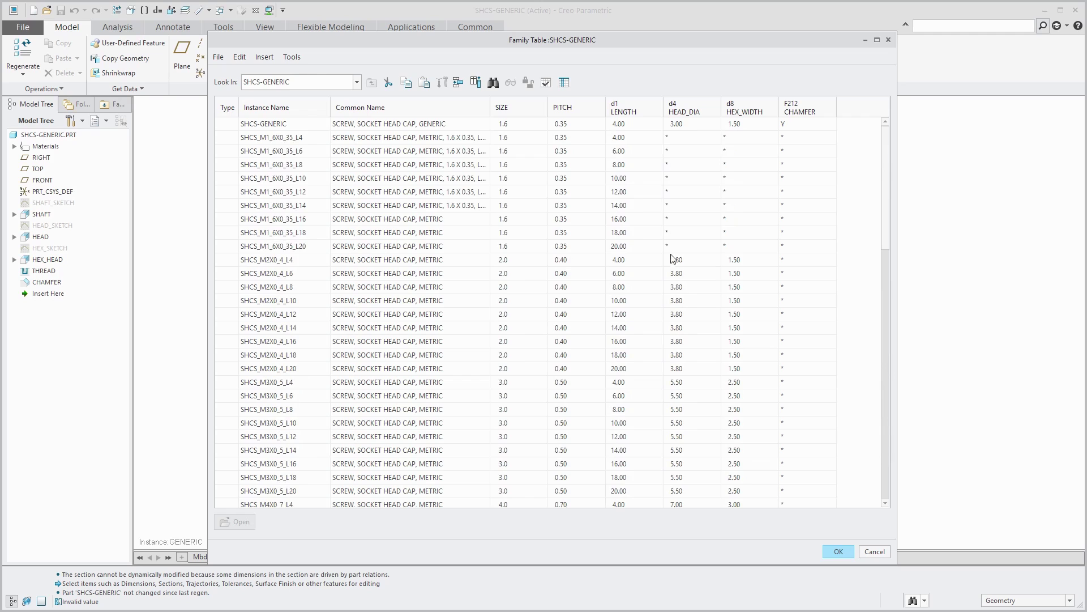
{"action": "left_click", "coordinate": [546, 84]}
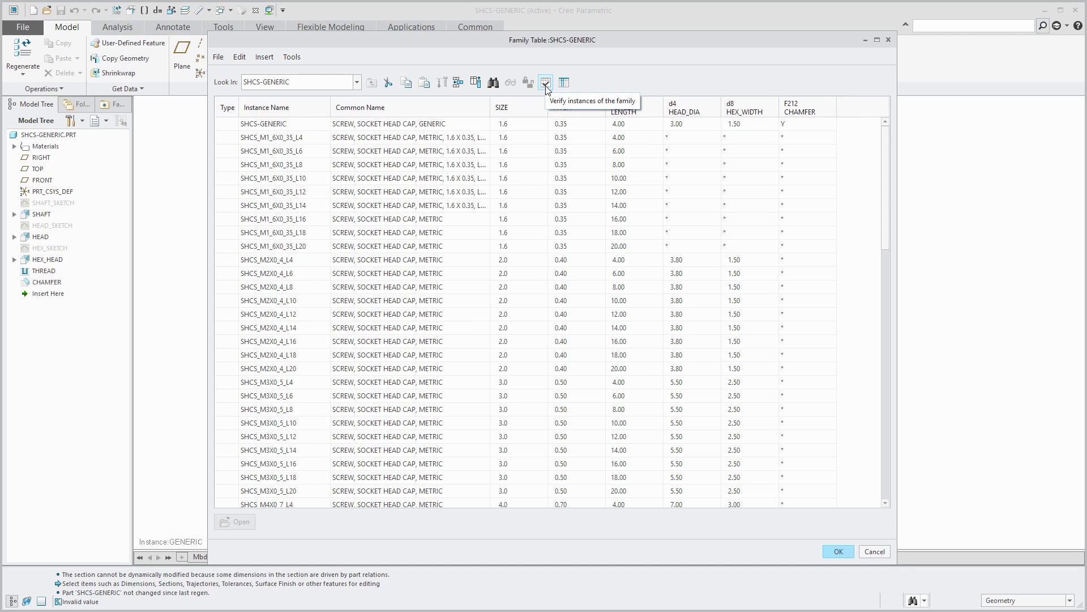
- Enlarge the Family Tree dialog and widen its name column to show full instance names
{"action": "left_click", "coordinate": [546, 85]}
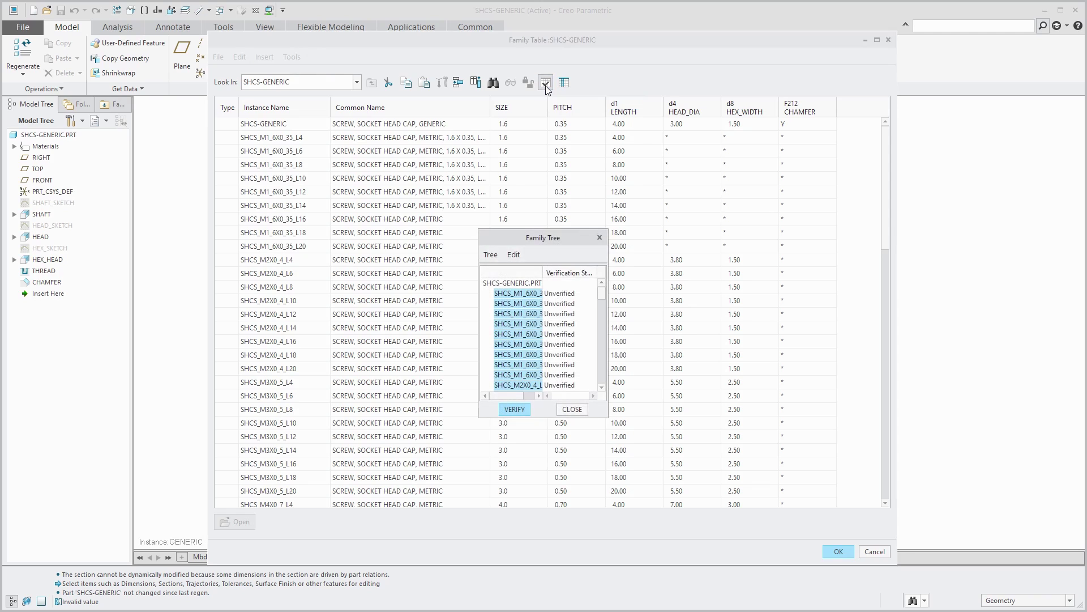
{"action": "left_click_drag", "start_coordinate": [560, 242], "coordinate": [482, 145]}
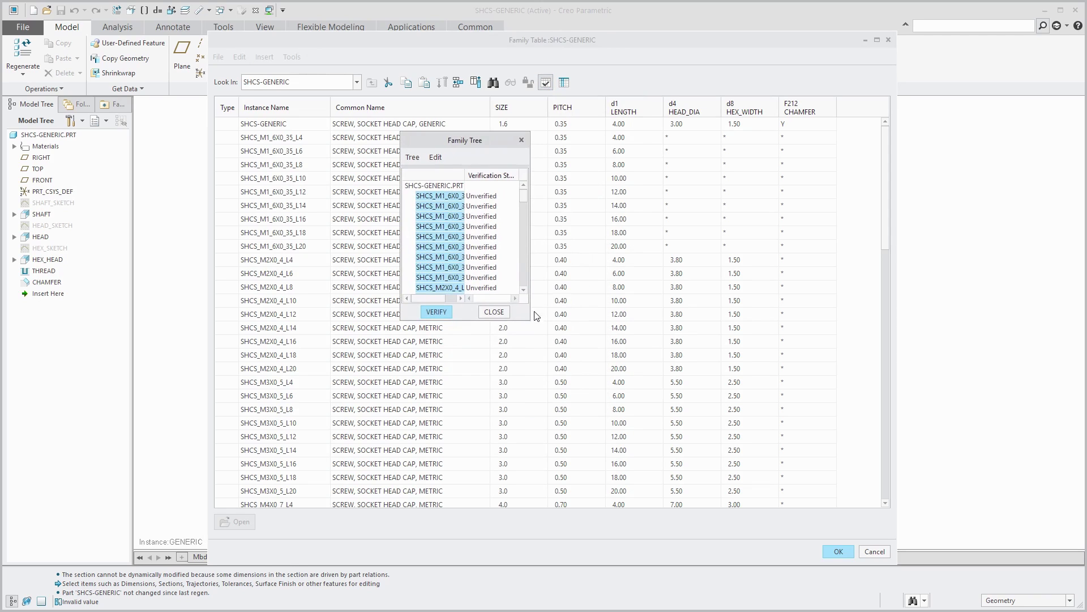
{"action": "left_click_drag", "start_coordinate": [531, 321], "coordinate": [718, 550]}
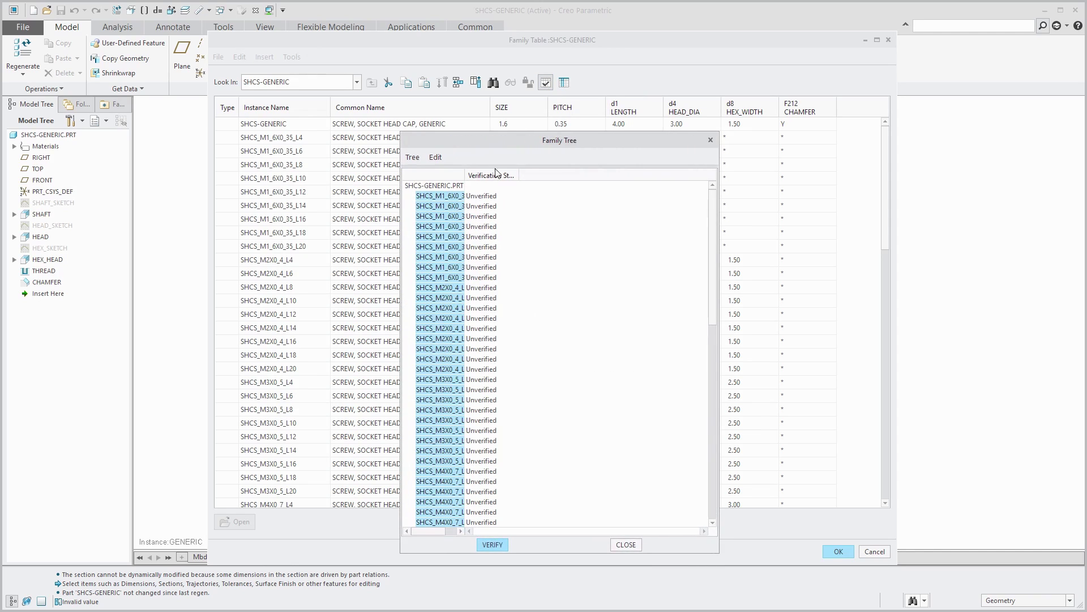
{"action": "left_click_drag", "start_coordinate": [463, 173], "coordinate": [493, 175]}
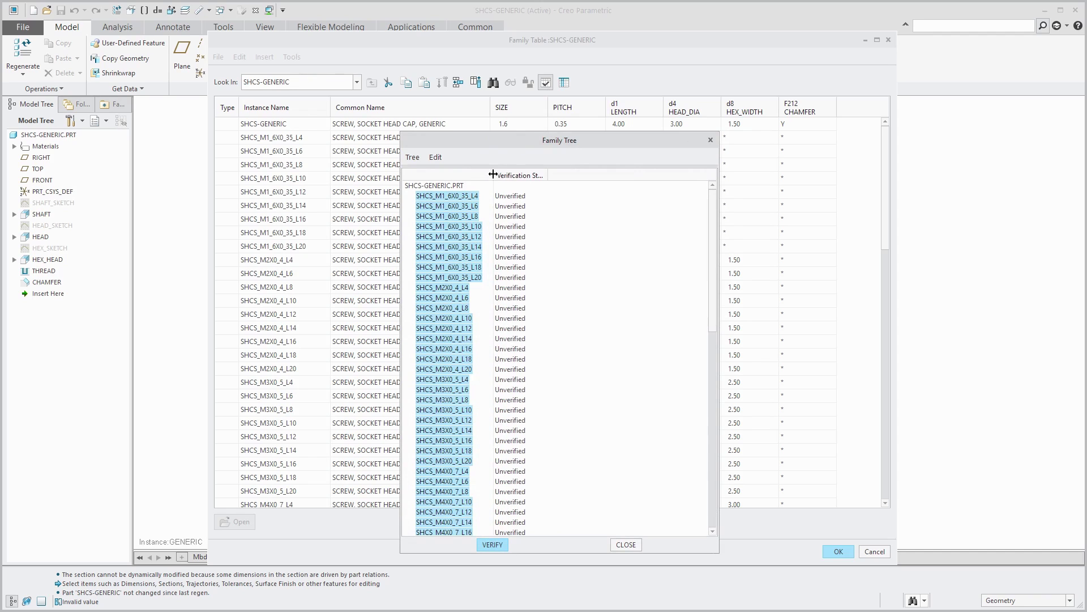
- Verify all instances, check every one reports Success, and close the list
{"action": "left_click", "coordinate": [492, 545]}
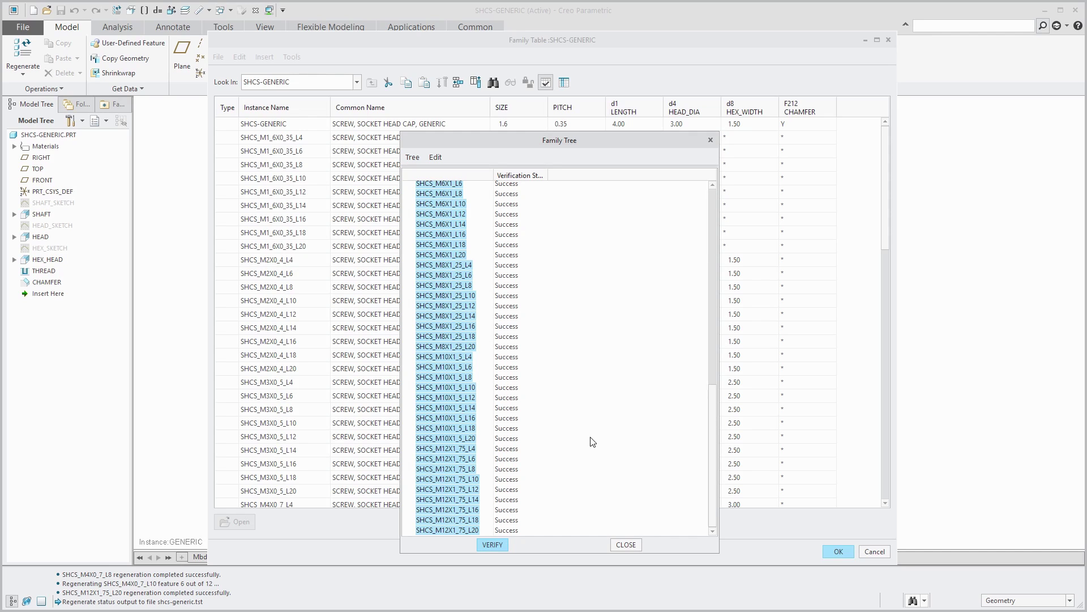
{"action": "scroll", "coordinate": [536, 373], "scroll_direction": "up", "scroll_amount": 1}
{"action": "scroll", "coordinate": [535, 374], "scroll_direction": "up", "scroll_amount": 15}
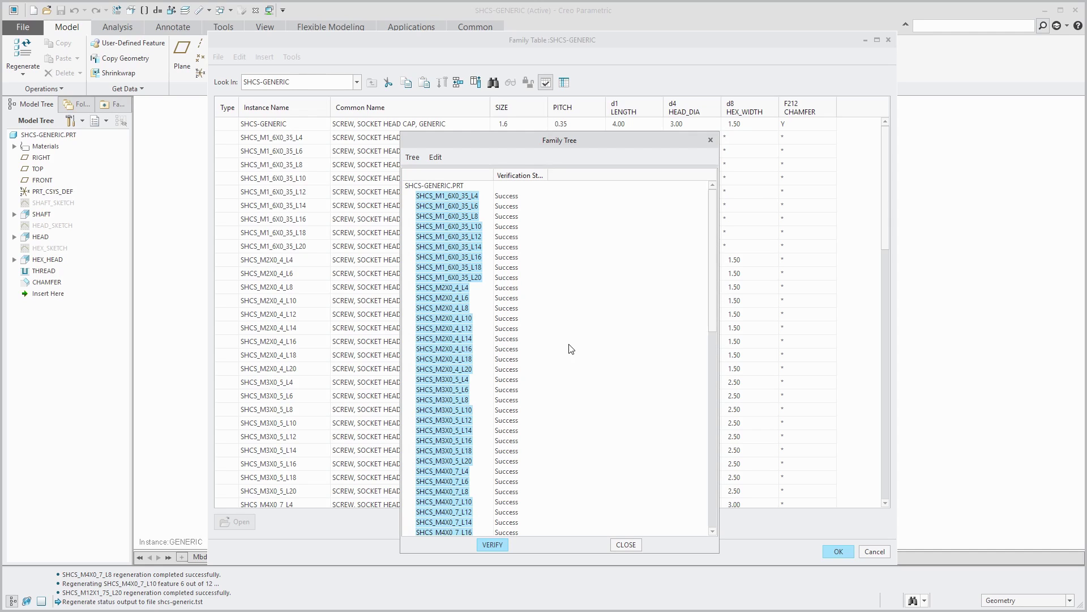
{"action": "left_click", "coordinate": [625, 544]}
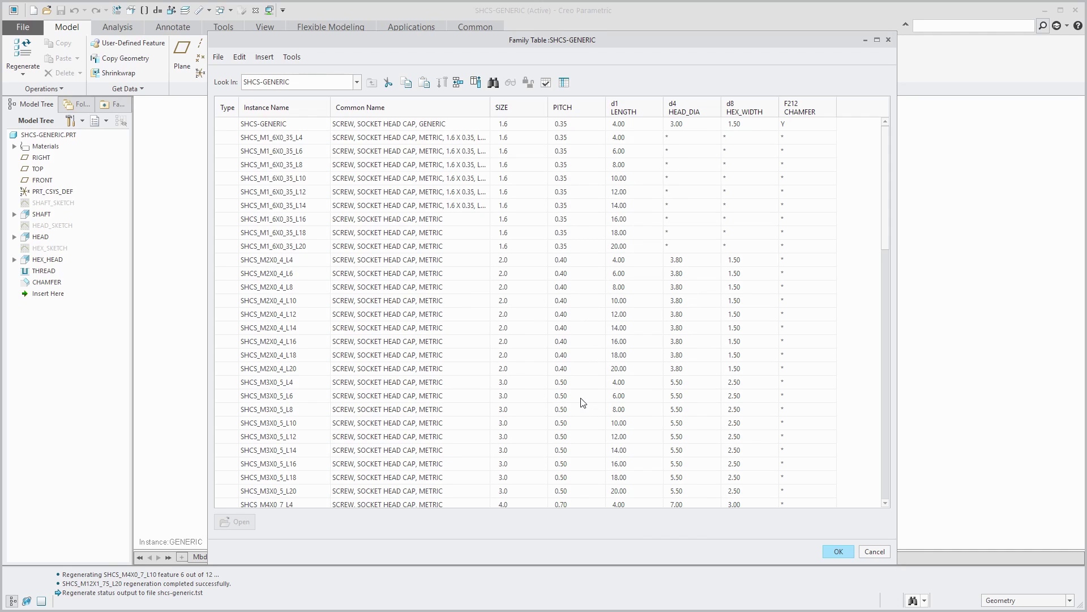
{"action": "left_click", "coordinate": [284, 369]}
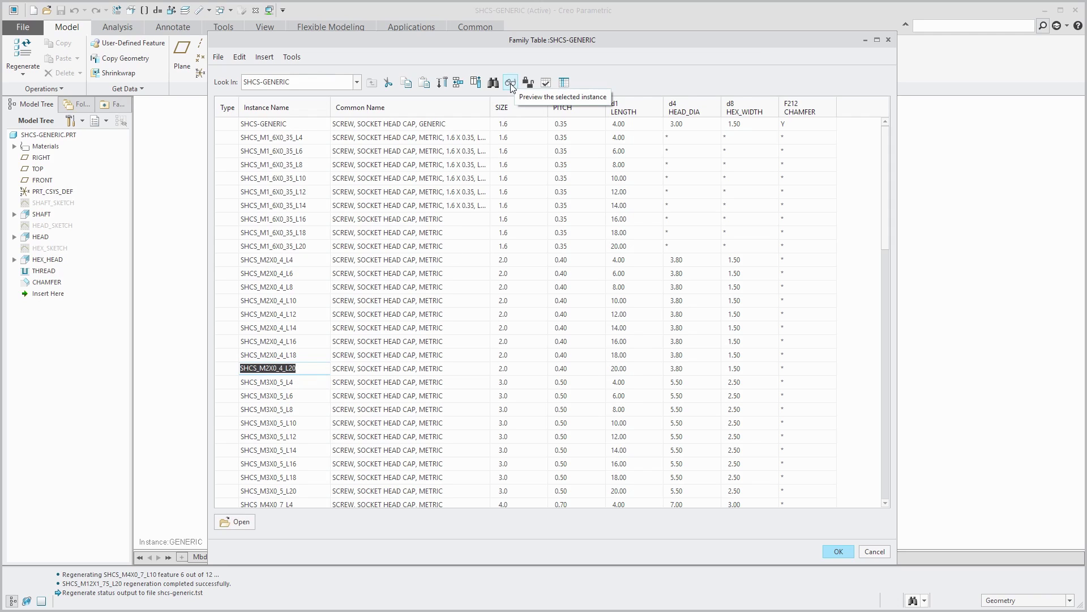
{"action": "left_click", "coordinate": [511, 83]}
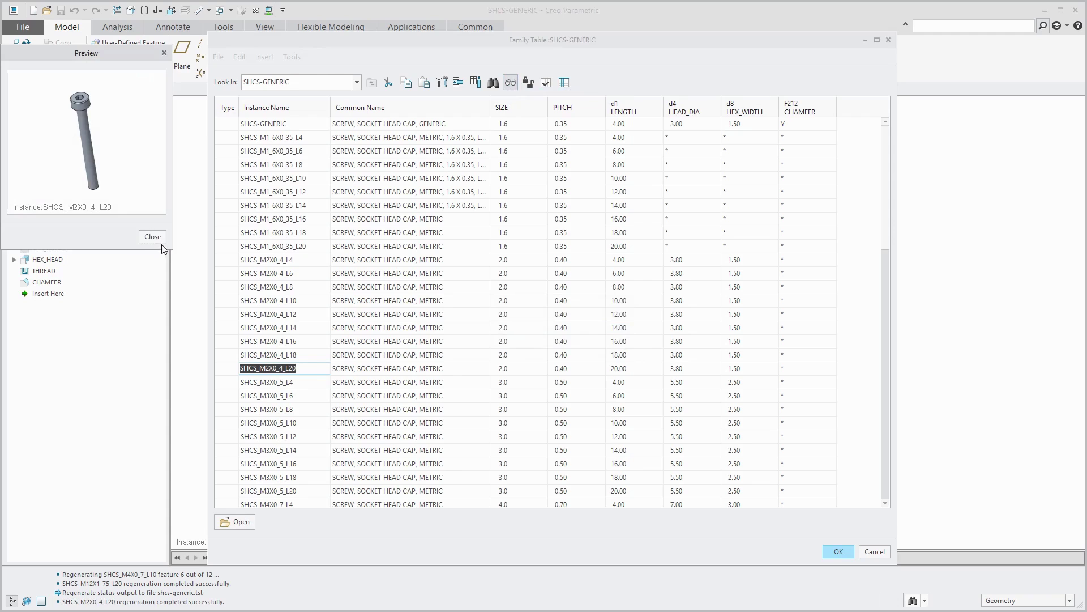
{"action": "left_click_drag", "start_coordinate": [164, 250], "coordinate": [283, 363]}
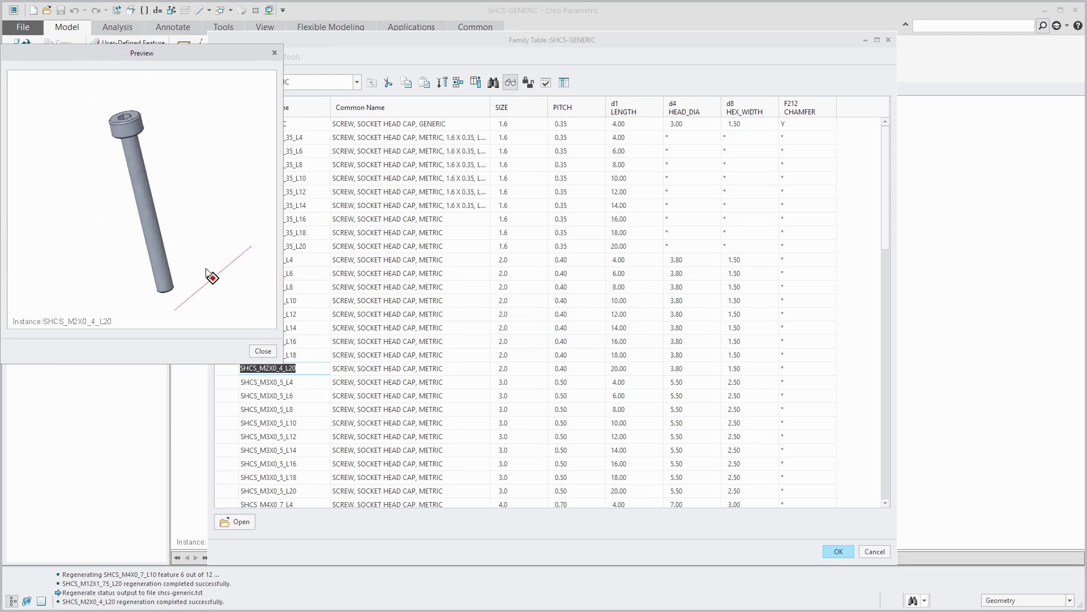
{"action": "middle_click_drag", "start_coordinate": [202, 267], "coordinate": [173, 235]}
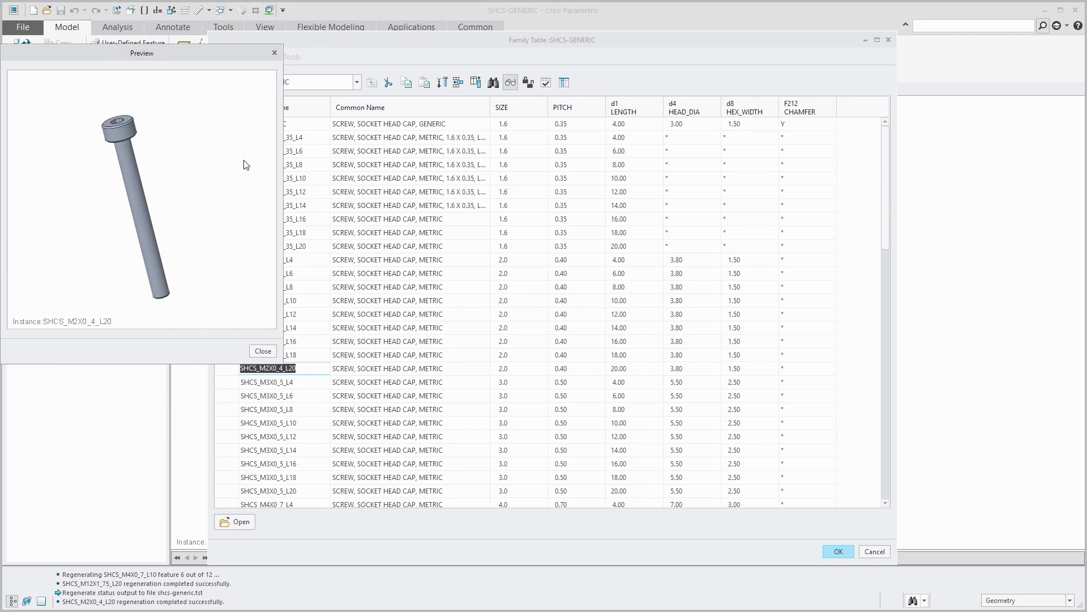
{"action": "left_click", "coordinate": [273, 53]}
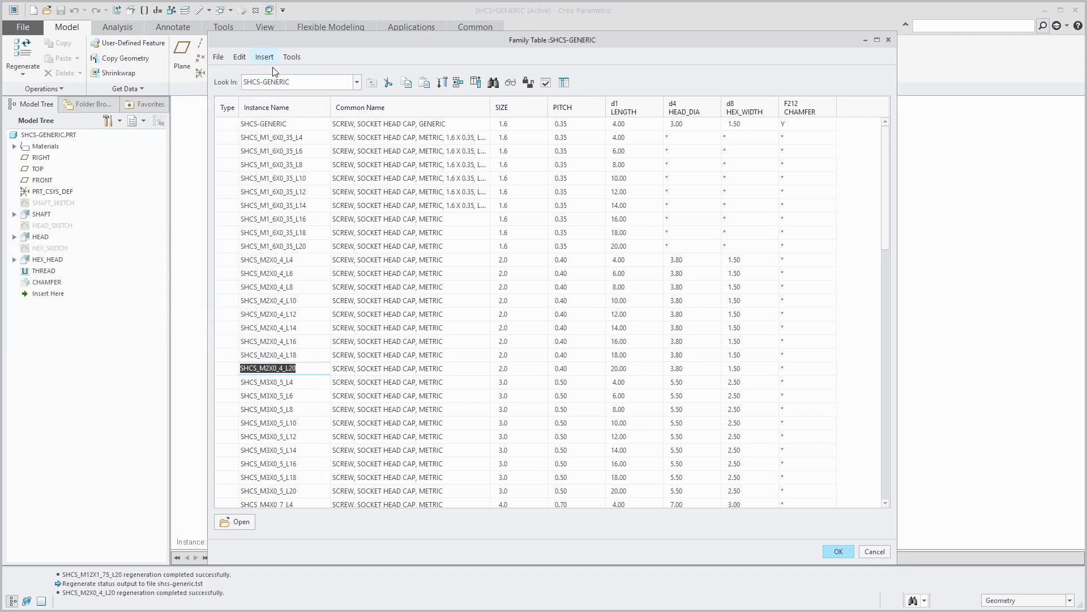
- Open SHCS_M2X0_4_L20 in its own window, rotate it to inspect, and close it
{"action": "left_click", "coordinate": [241, 522]}
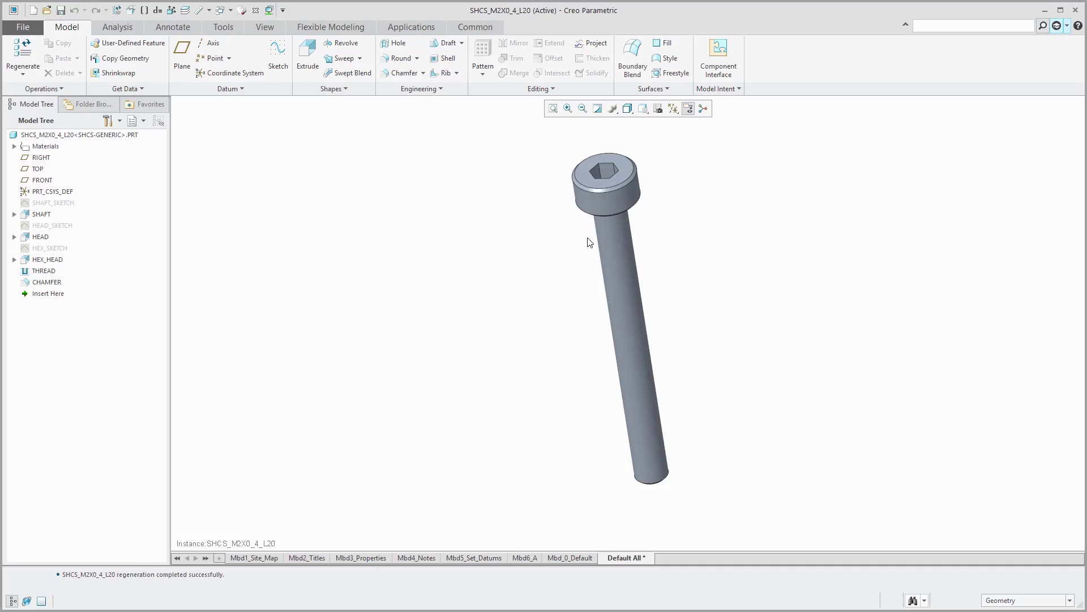
{"action": "middle_click_drag", "start_coordinate": [575, 233], "coordinate": [543, 223]}
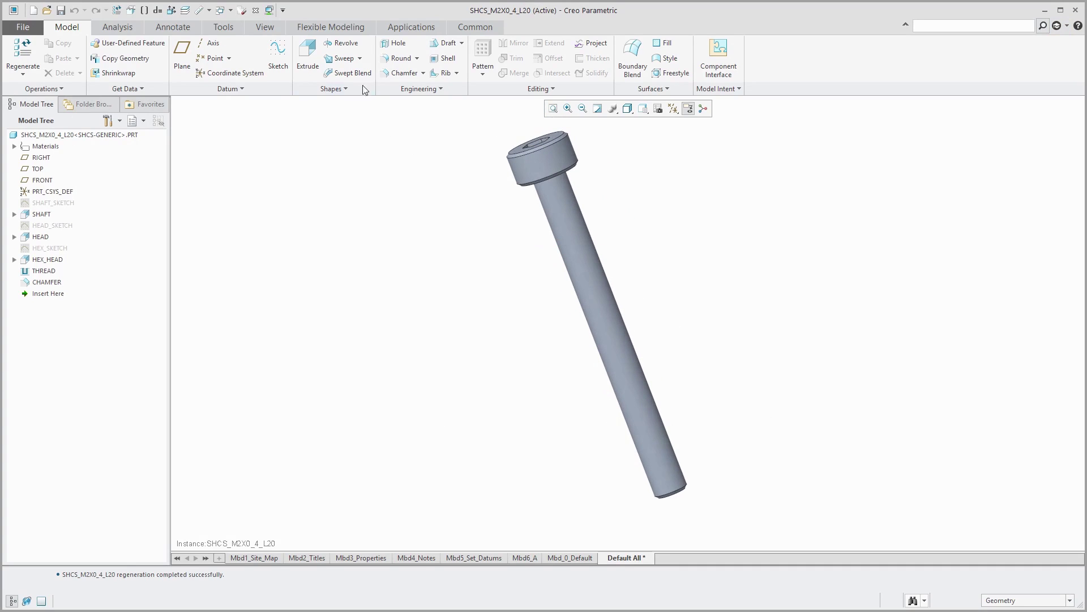
{"action": "left_click", "coordinate": [256, 10]}
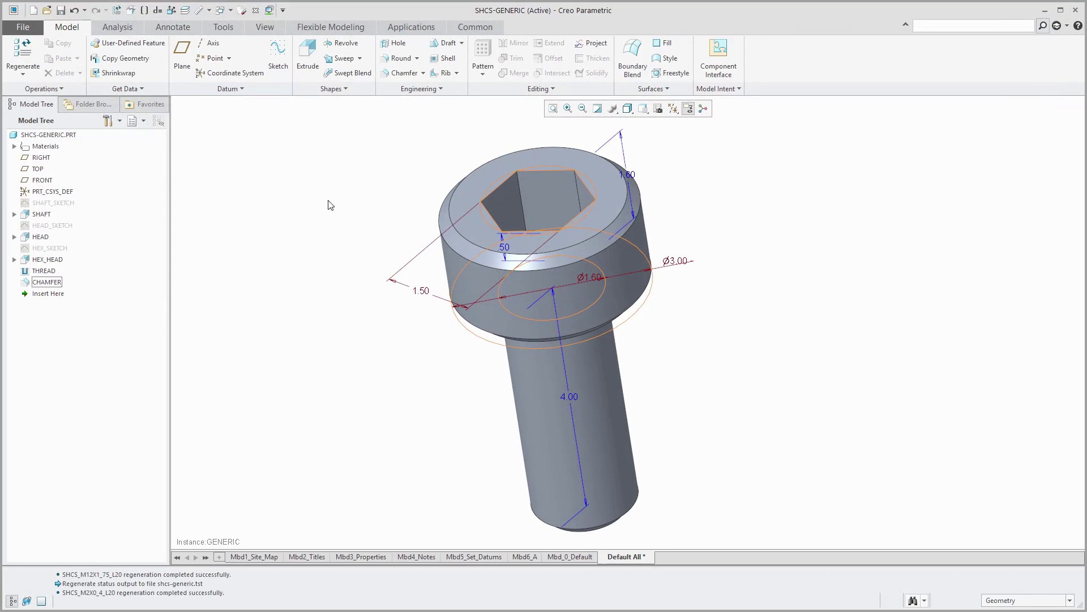
- Reopen the family table from Model Intent and accept it with OK
{"action": "left_click", "coordinate": [731, 89]}
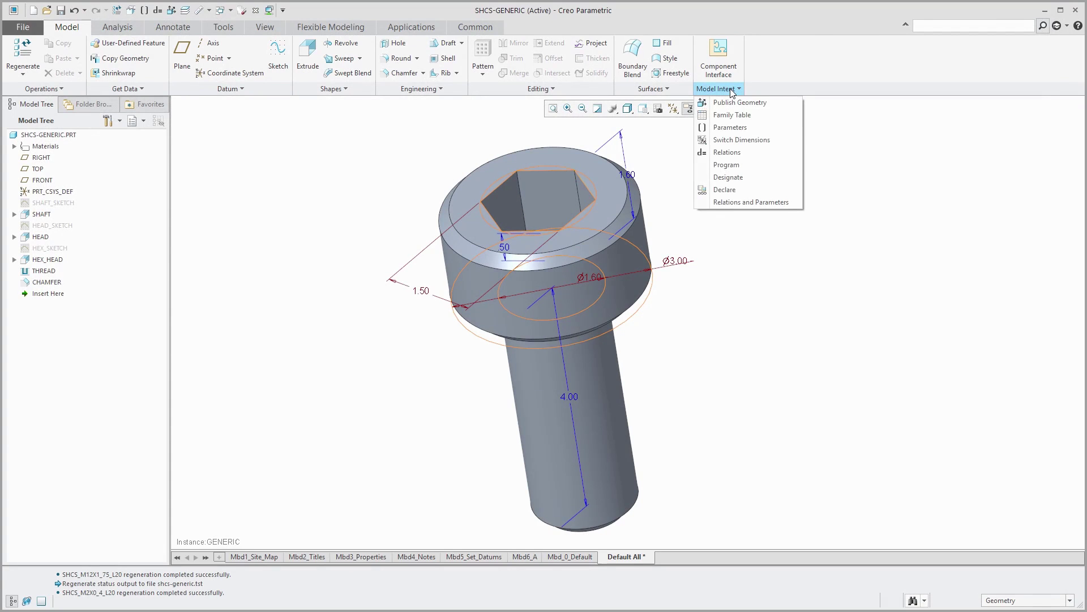
{"action": "left_click", "coordinate": [731, 116]}
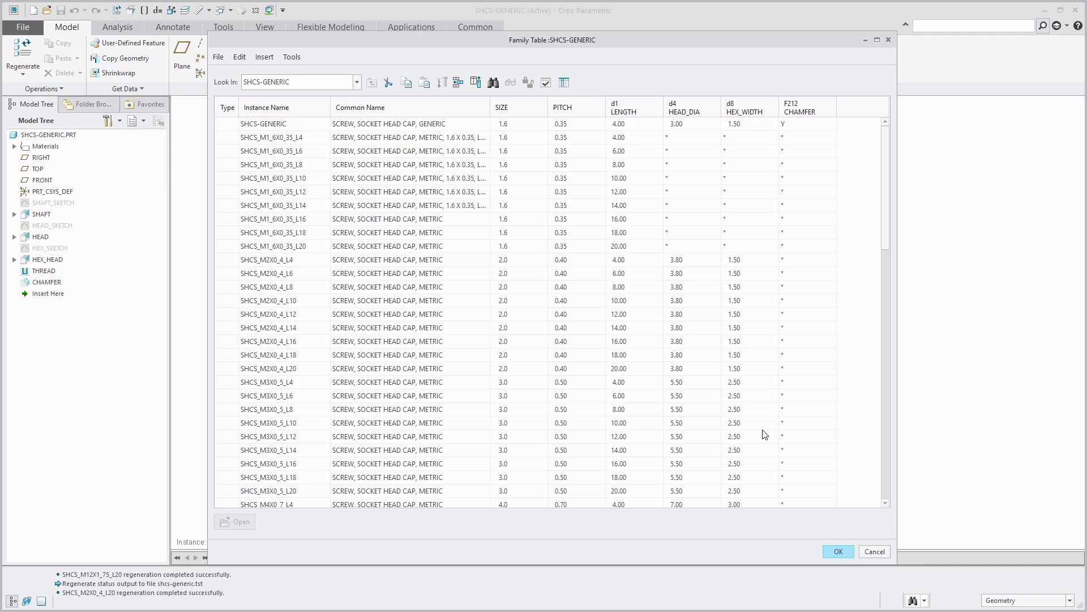
{"action": "left_click", "coordinate": [838, 552]}
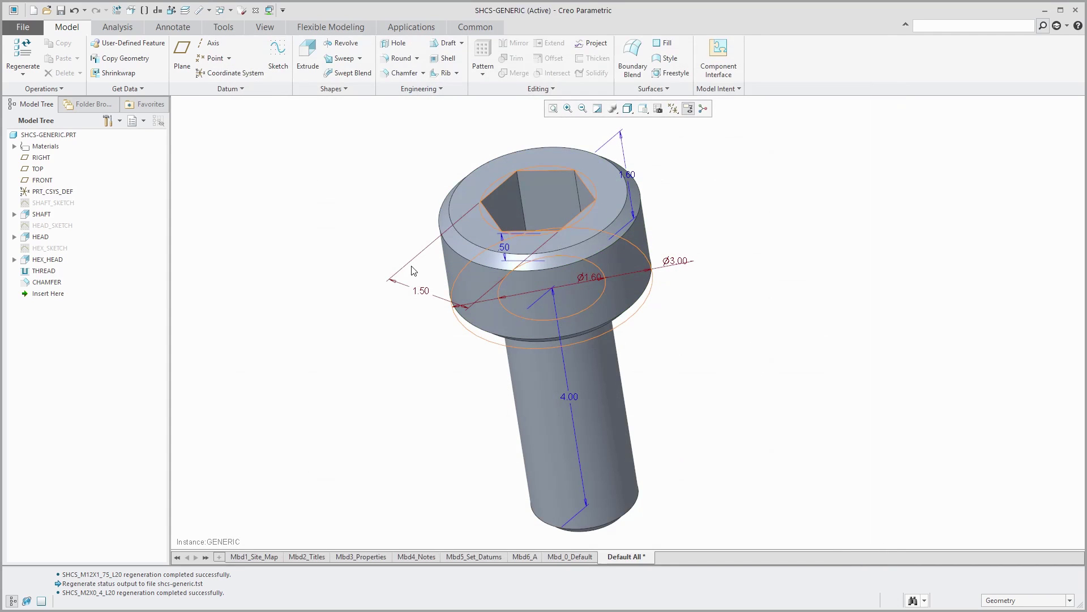
- Create new assembly ASM0001 and select in-session shcs-generic.prt to assemble
{"action": "left_click", "coordinate": [32, 11]}
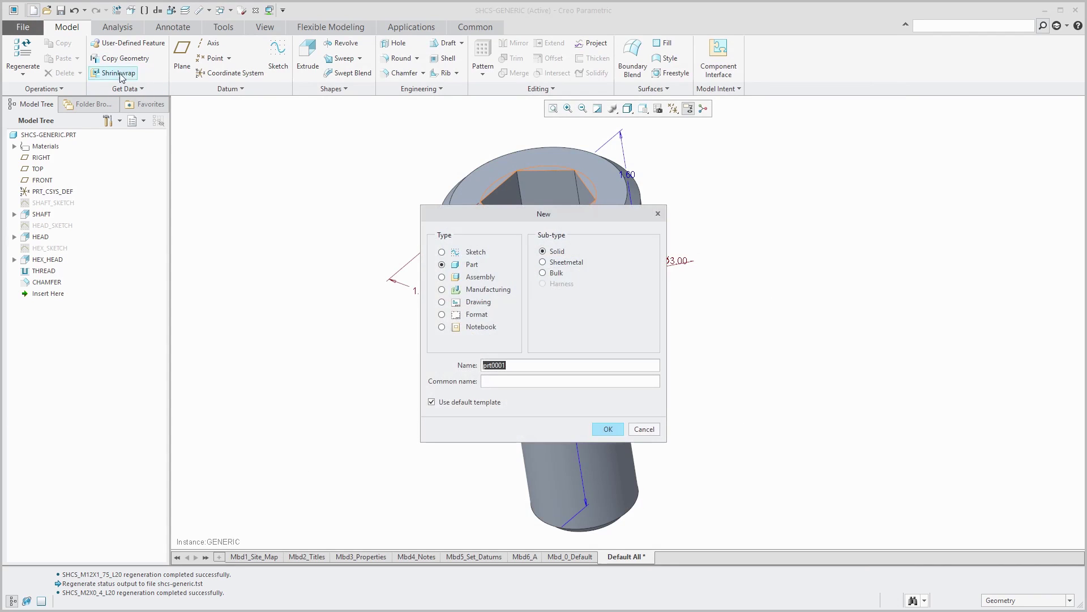
{"action": "left_click", "coordinate": [477, 278]}
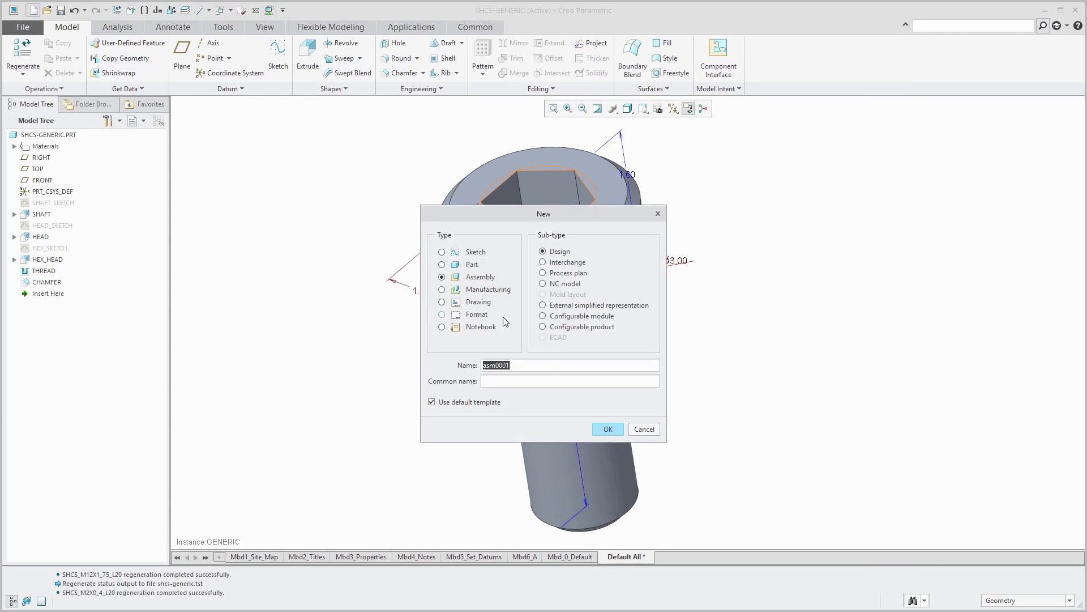
{"action": "left_click", "coordinate": [609, 429]}
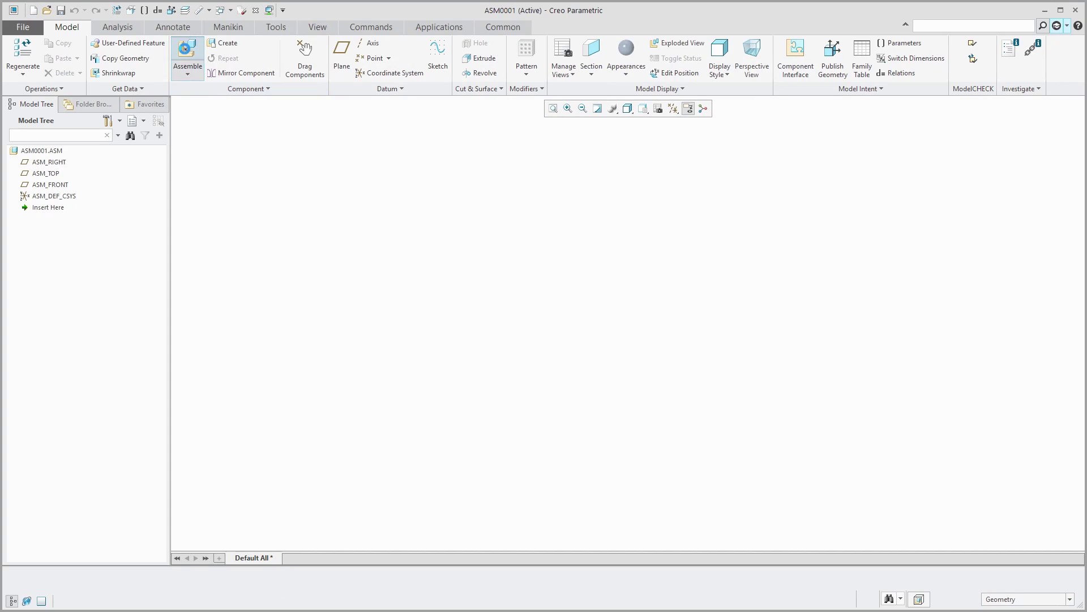
{"action": "left_click", "coordinate": [393, 251]}
{"action": "left_click", "coordinate": [461, 249]}
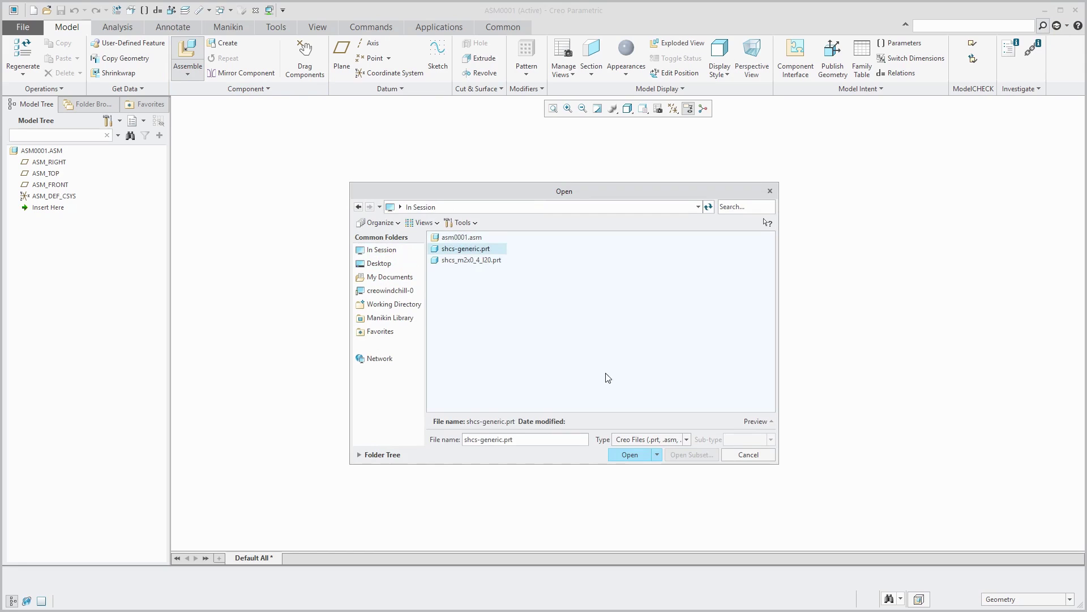
- Filter the instances by SIZE column value 8.000000 and choose SHCS_M8X1_25_L12
{"action": "left_click", "coordinate": [630, 455]}
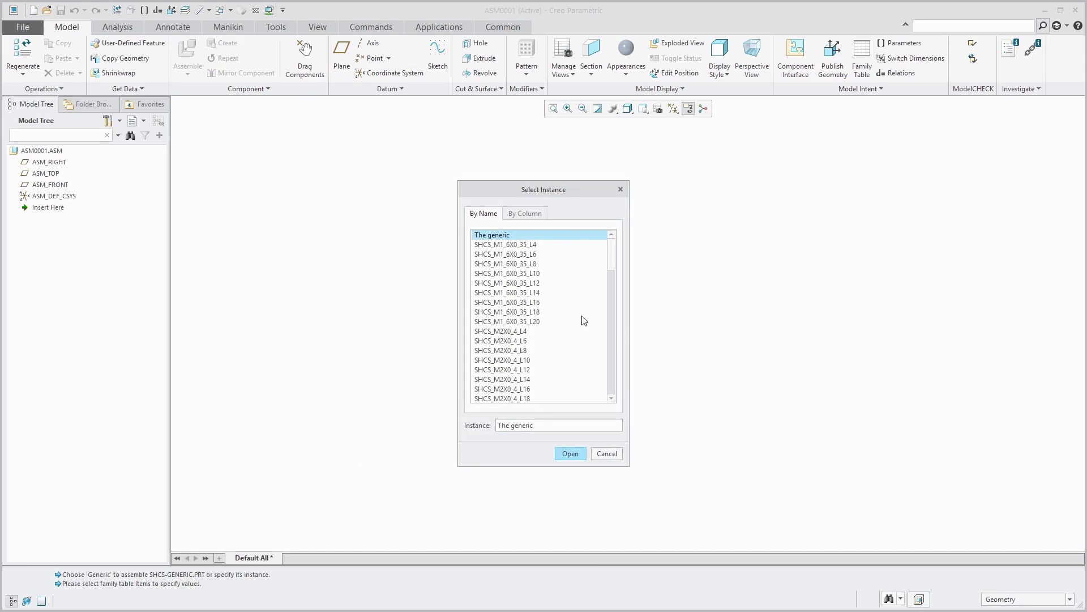
{"action": "mouse_move", "coordinate": [610, 250]}
{"action": "left_mouse_down"}
{"action": "mouse_move", "coordinate": [616, 381]}
{"action": "mouse_move", "coordinate": [626, 383]}
{"action": "mouse_move", "coordinate": [613, 237]}
{"action": "left_mouse_up"}
{"action": "left_click", "coordinate": [532, 218]}
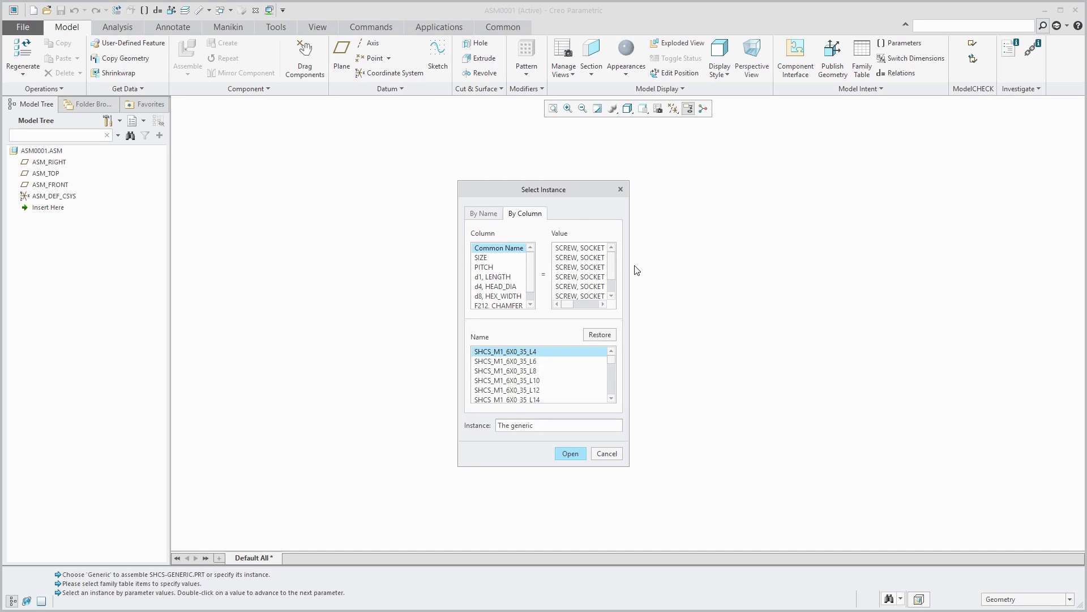
{"action": "left_click", "coordinate": [493, 258]}
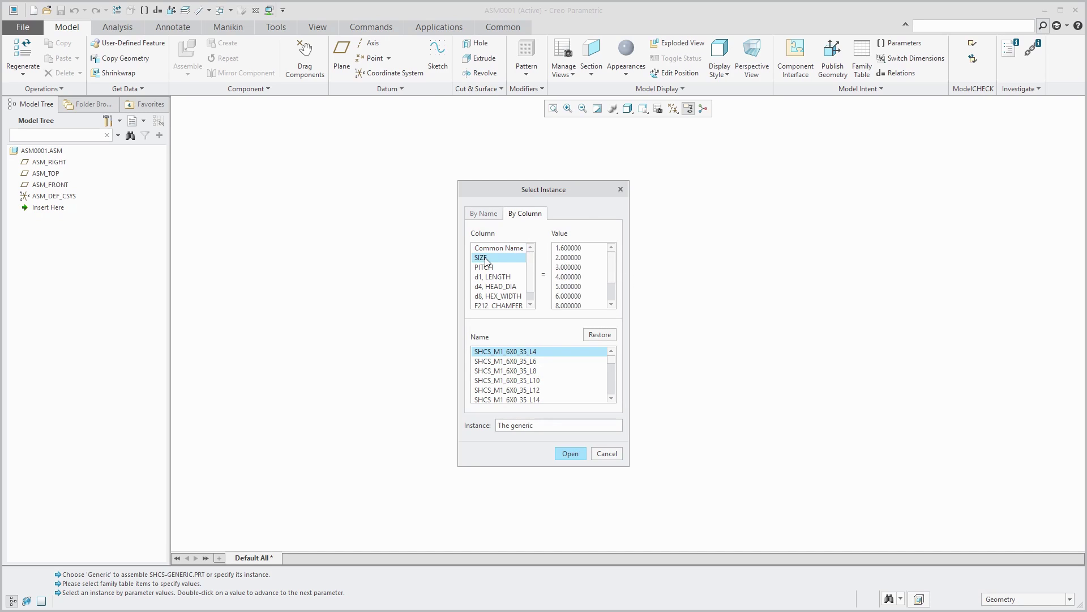
{"action": "left_click", "coordinate": [575, 306]}
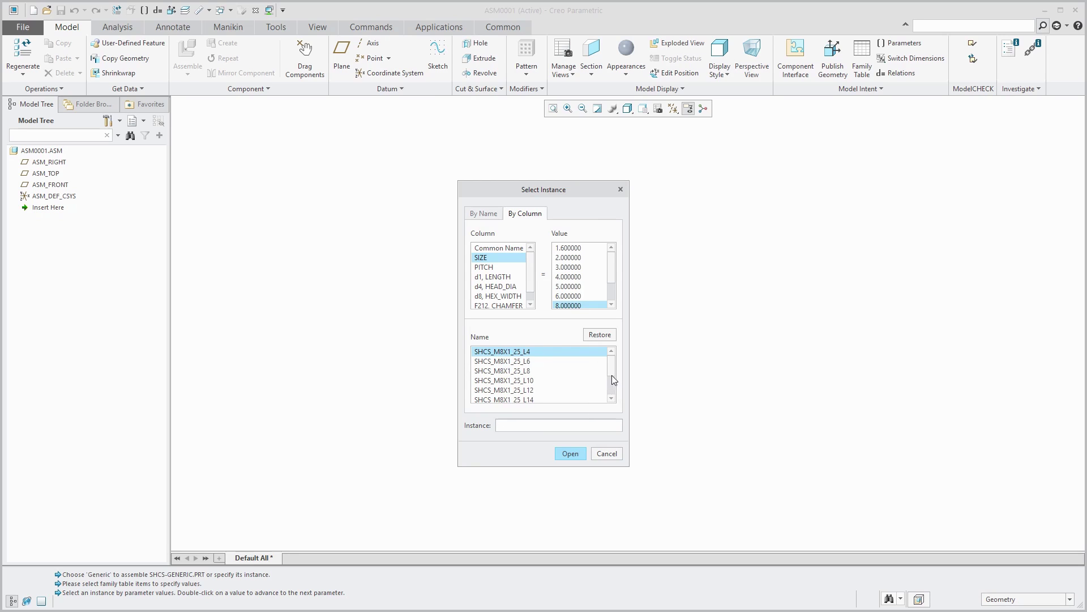
{"action": "left_click_drag", "start_coordinate": [610, 366], "coordinate": [611, 376]}
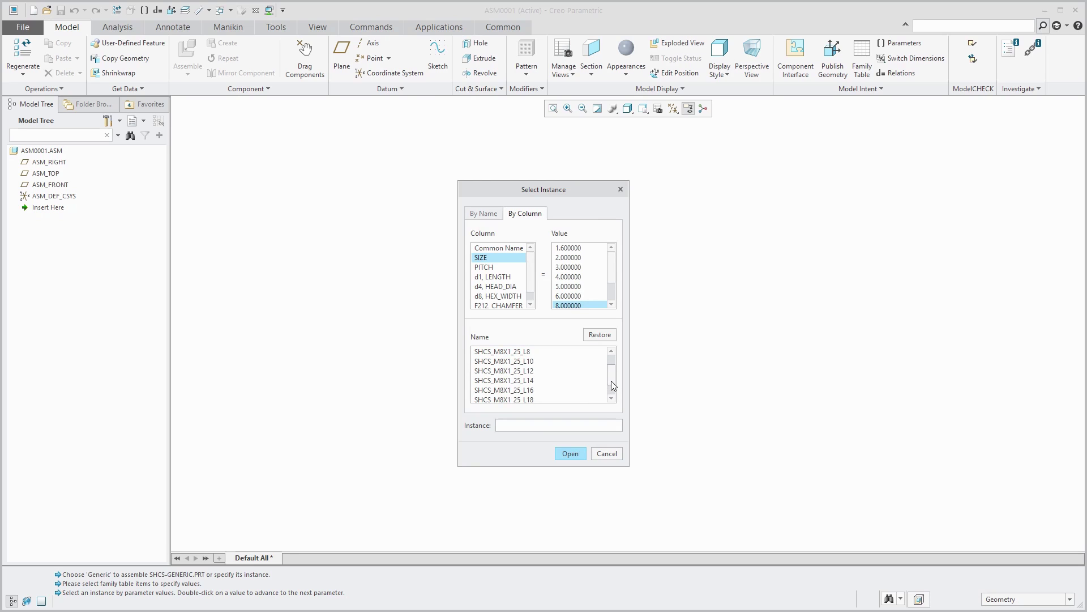
{"action": "left_click", "coordinate": [522, 371]}
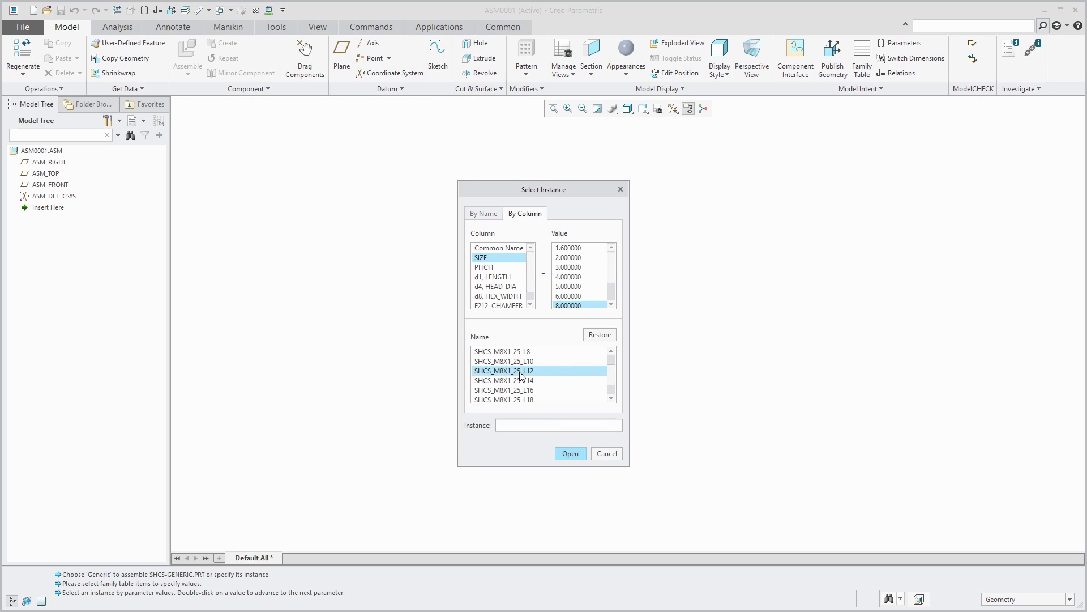
- Place SHCS_M8X1_25_L12 in ASM0001 with a Default constraint, then inspect it
{"action": "left_click", "coordinate": [570, 455]}
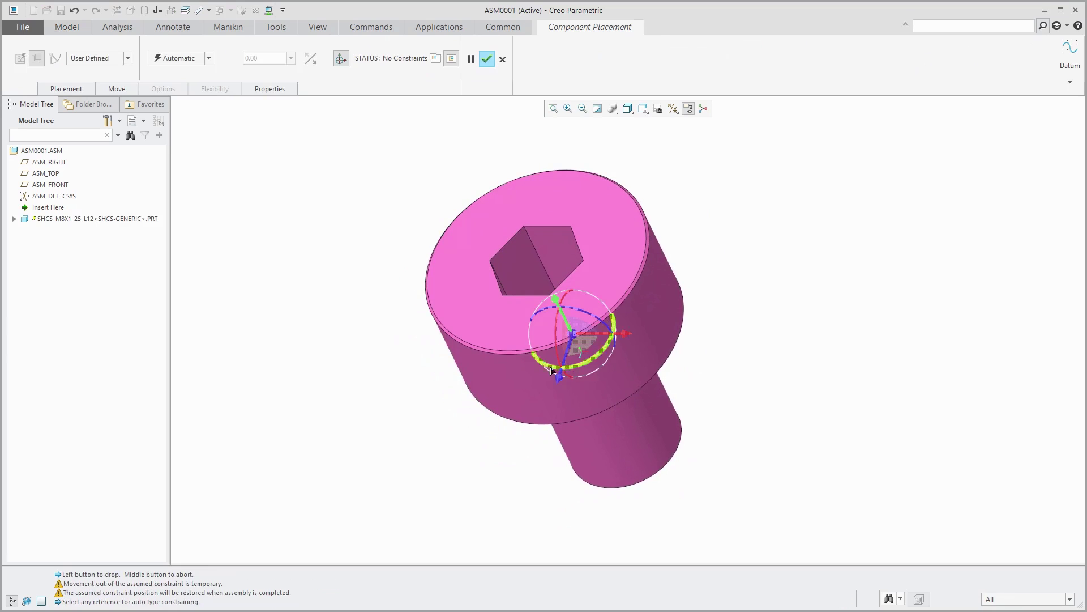
{"action": "right_click", "coordinate": [354, 301]}
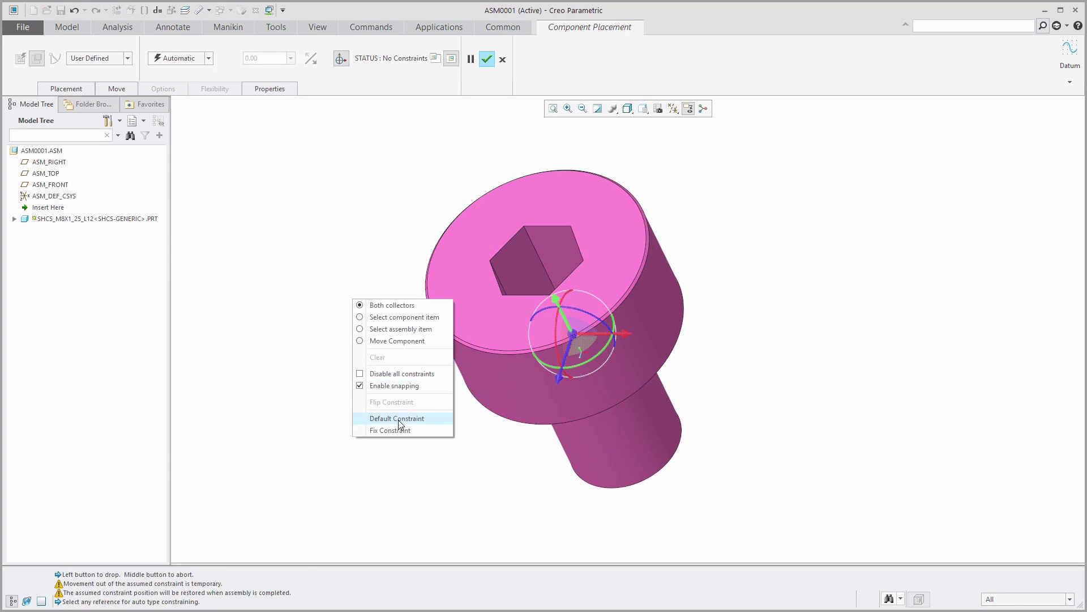
{"action": "left_click", "coordinate": [397, 419]}
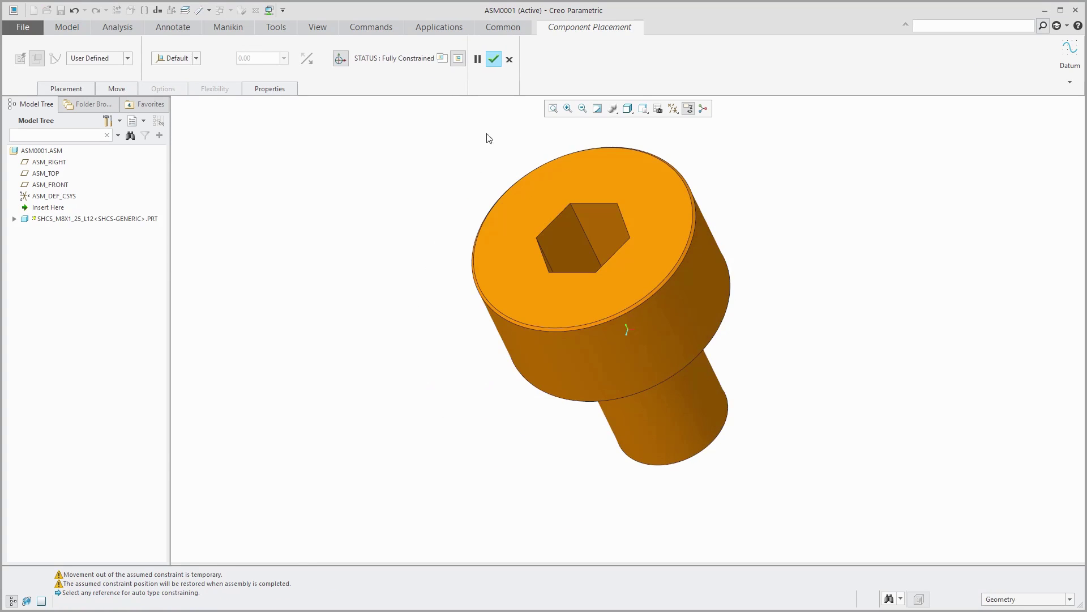
{"action": "left_click", "coordinate": [493, 59]}
{"action": "middle_click_drag", "start_coordinate": [418, 245], "coordinate": [464, 374]}
{"action": "scroll", "coordinate": [477, 385], "scroll_direction": "up", "scroll_amount": 3}
{"action": "scroll", "coordinate": [474, 326], "scroll_direction": "down", "scroll_amount": 3}
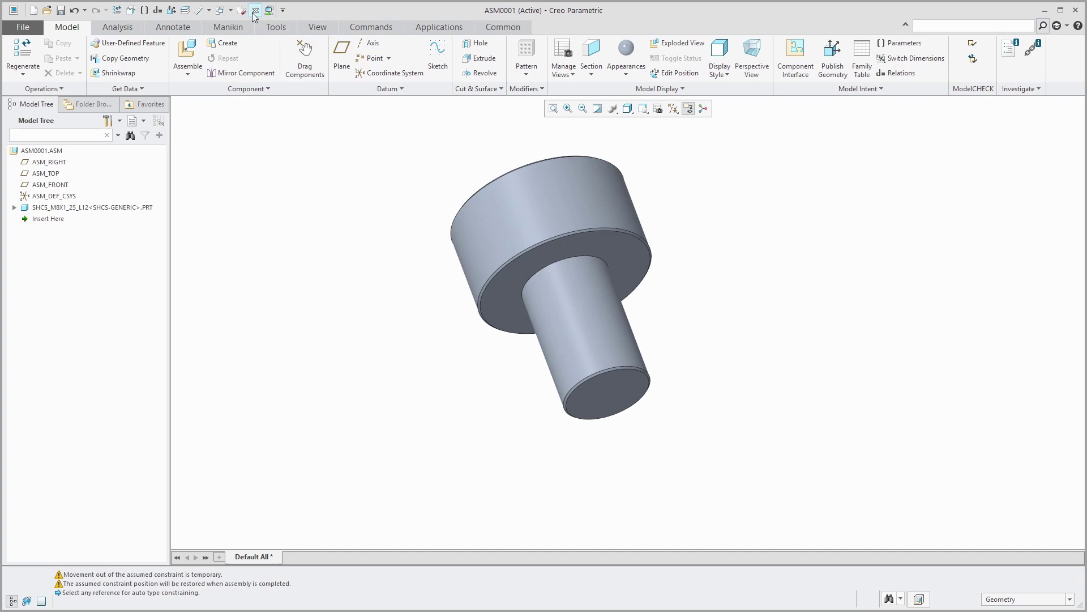
- Switch to the SHCS-GENERIC.PRT window and show its Model Intent tools
{"action": "left_click", "coordinate": [230, 11]}
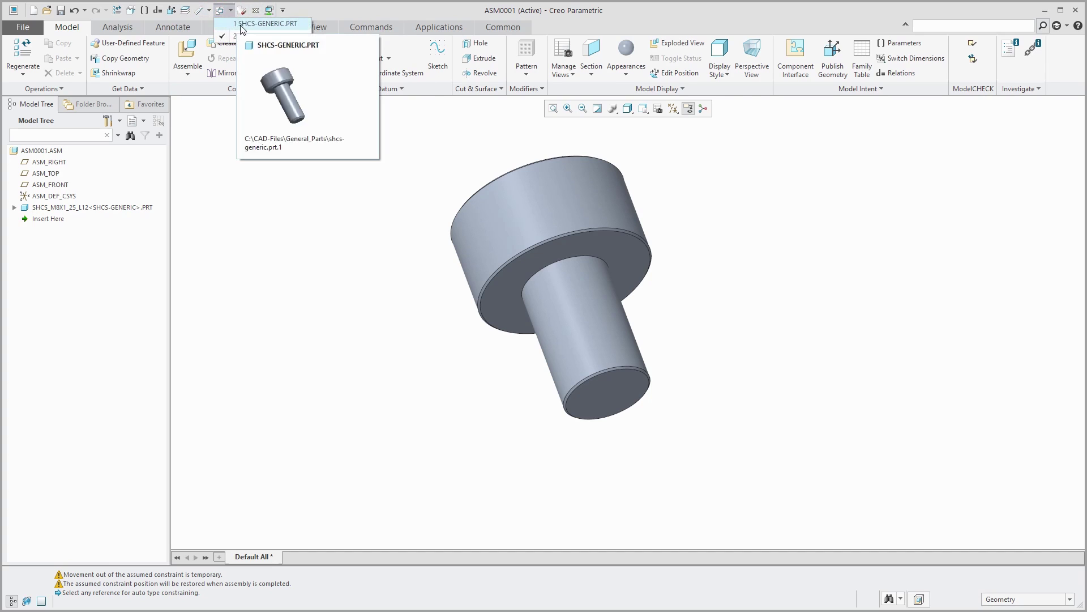
{"action": "left_click", "coordinate": [243, 29]}
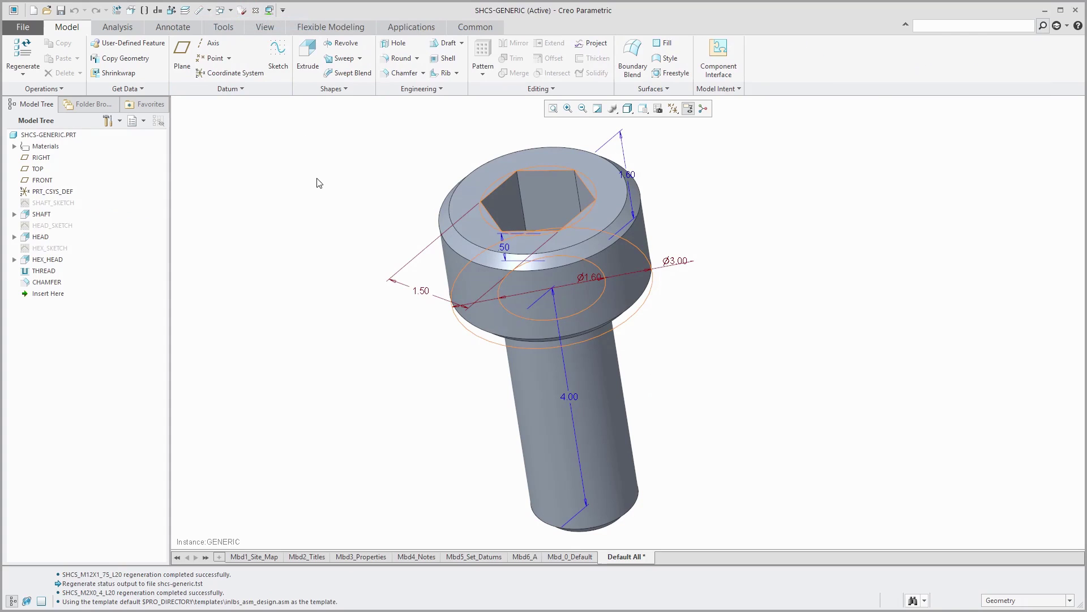
{"action": "left_click", "coordinate": [731, 89]}
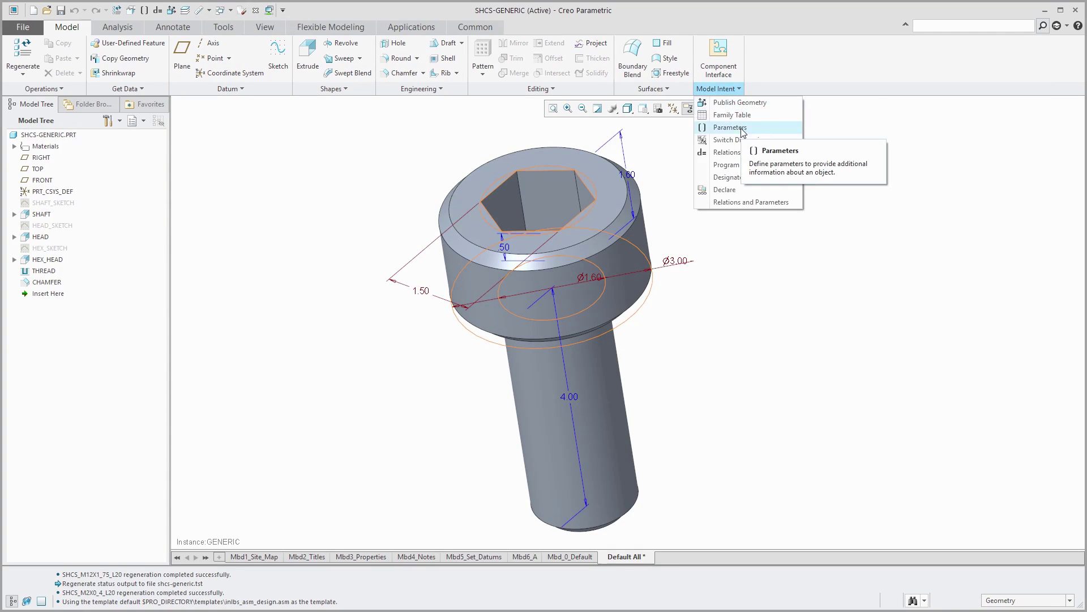